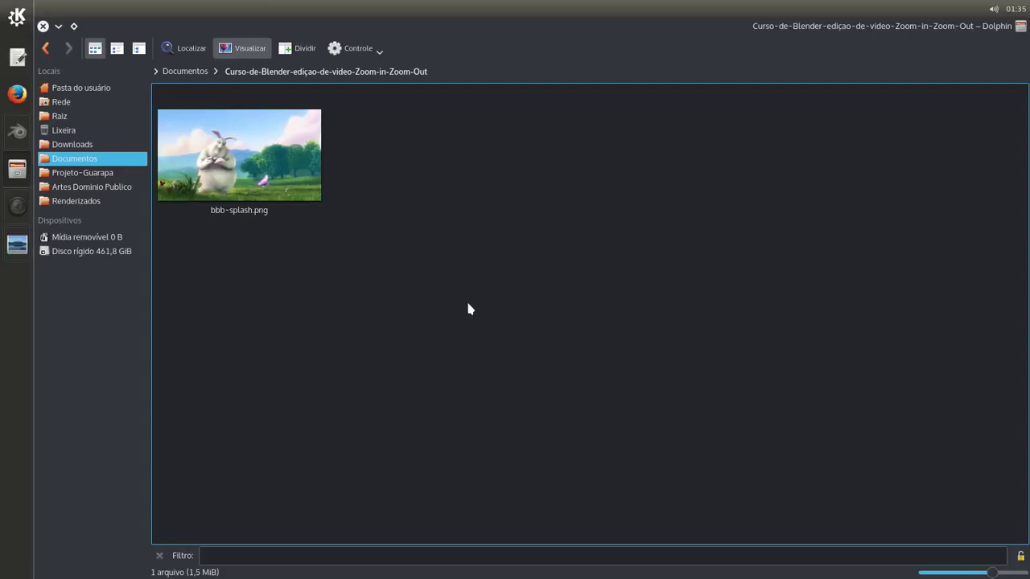
# View the bbb-splash image full screen from the file manager's course folder.
pyautogui.click(18, 132)
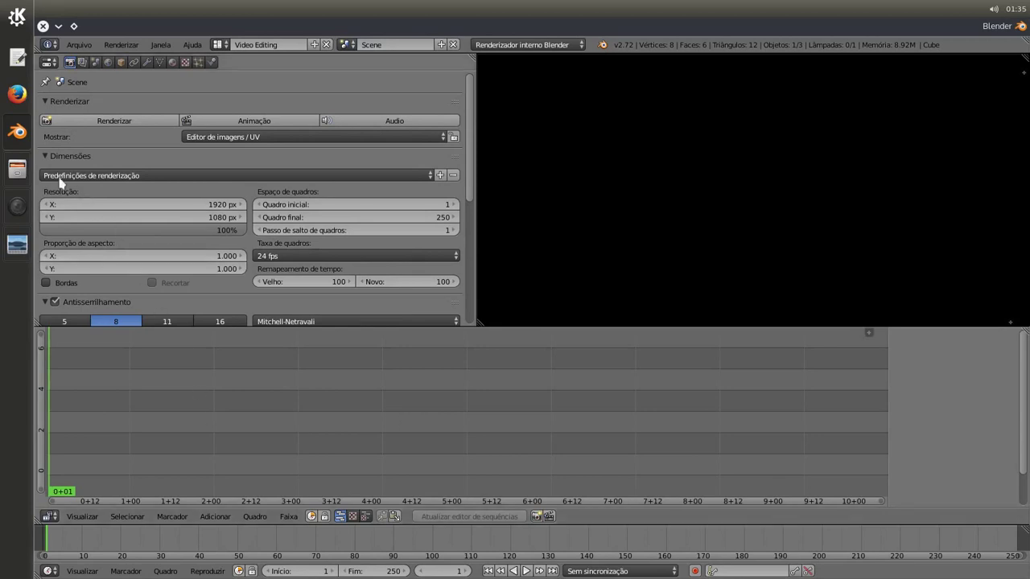
pyautogui.click(17, 169)
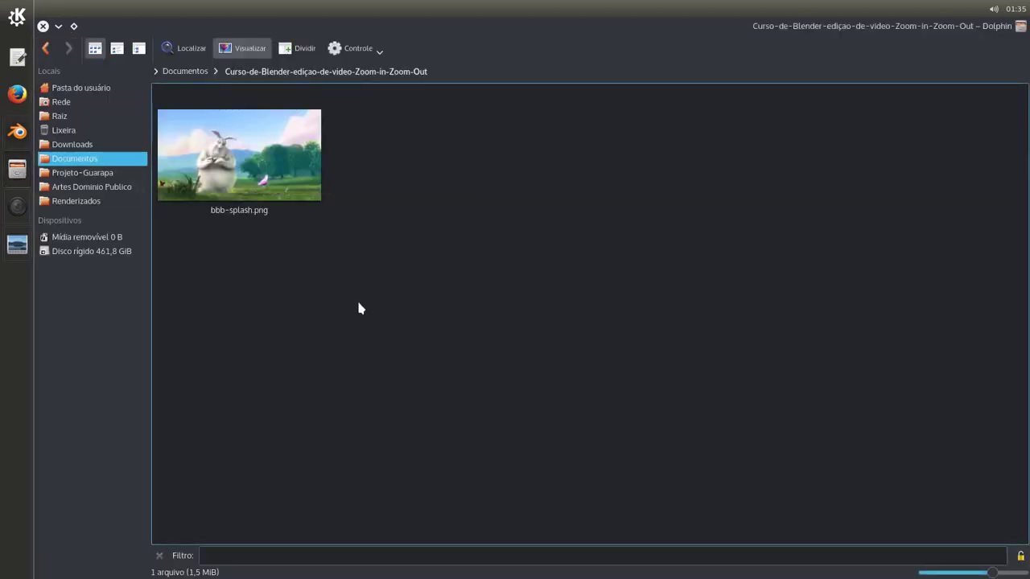
pyautogui.click(16, 244)
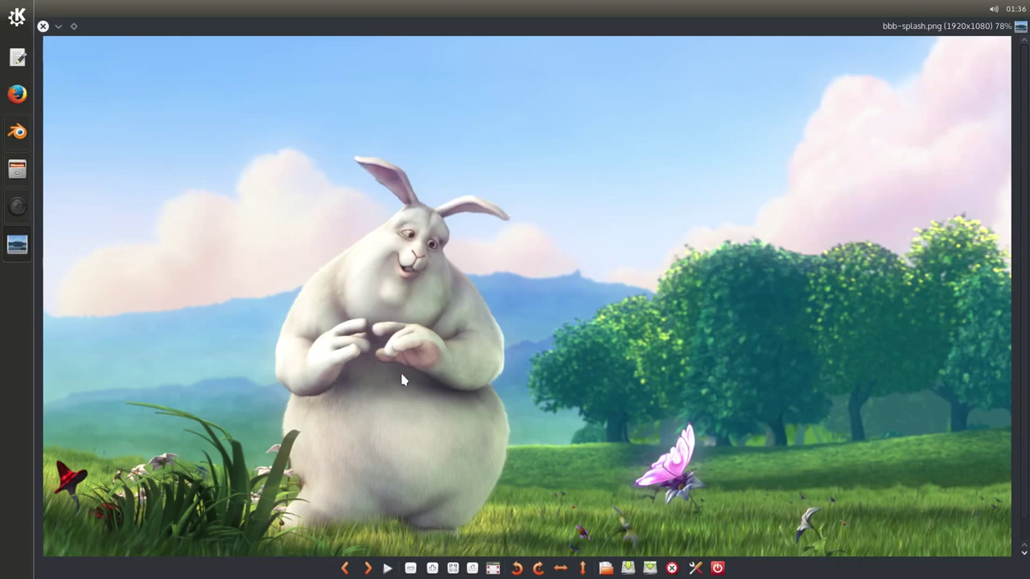
# Drag bbb-splash.png from the file manager into Blender's sequencer as a strip at frame 1.
pyautogui.click(18, 140)
pyautogui.click(17, 169)
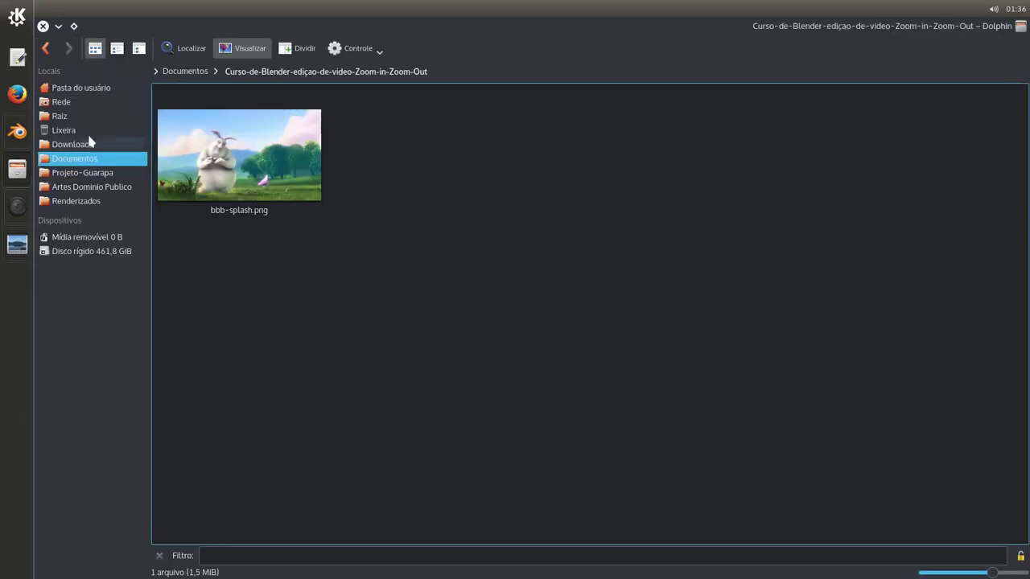
pyautogui.click(73, 26)
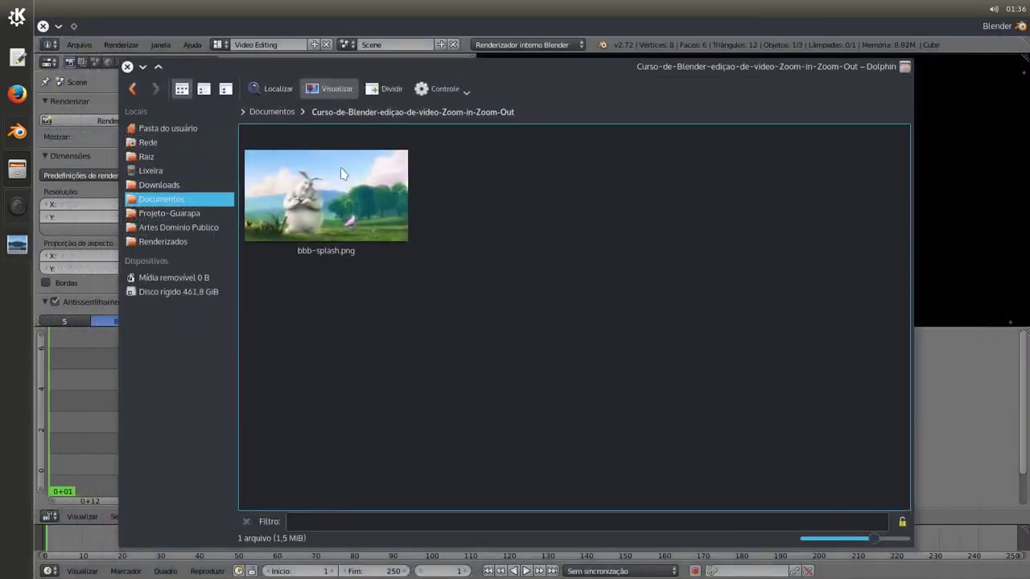
pyautogui.moveTo(395, 63); pyautogui.dragTo(599, 88)
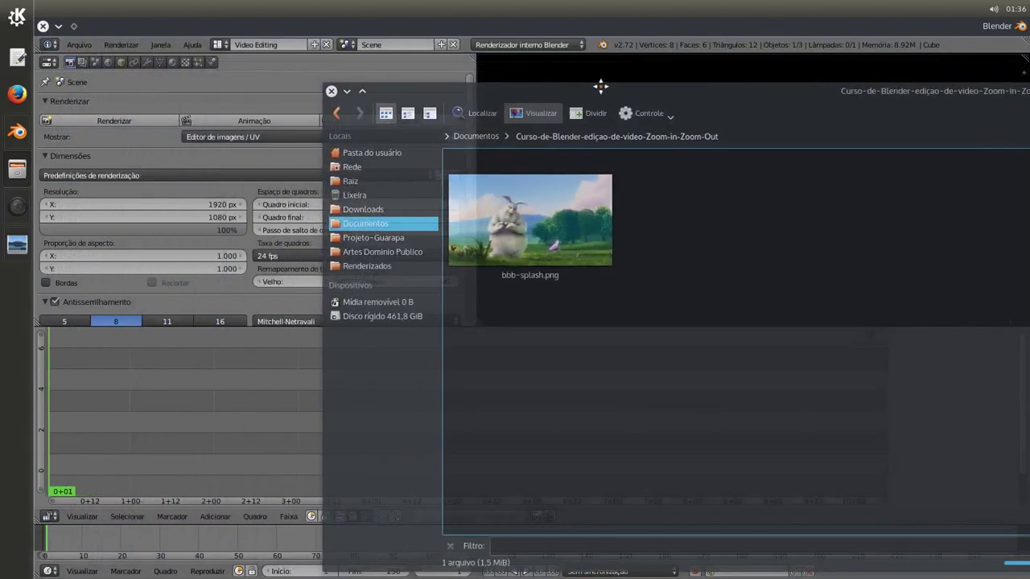
pyautogui.moveTo(542, 190)
pyautogui.mouseDown()
pyautogui.moveTo(218, 439)
pyautogui.moveTo(148, 414)
pyautogui.mouseUp()
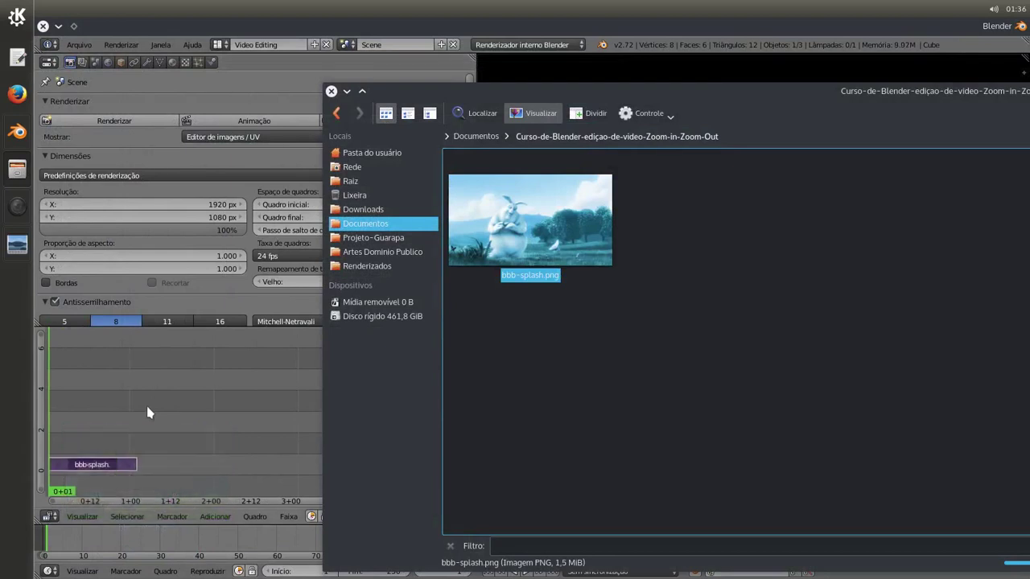
pyautogui.click(81, 448)
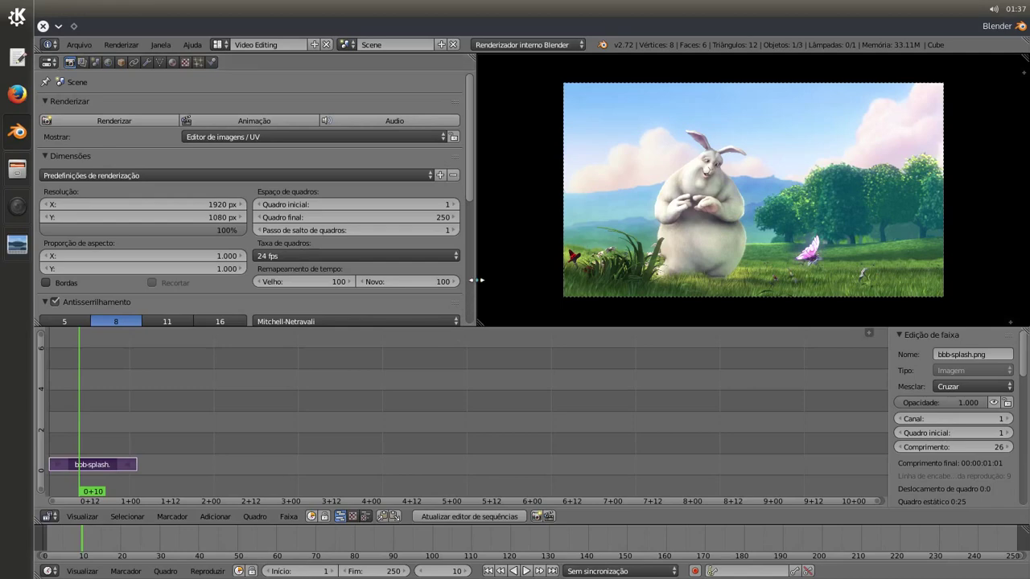
# Narrow the properties panel, heighten and zoom the preview, shrink the sequencer, then rewiden properties.
pyautogui.moveTo(476, 280); pyautogui.dragTo(294, 205)
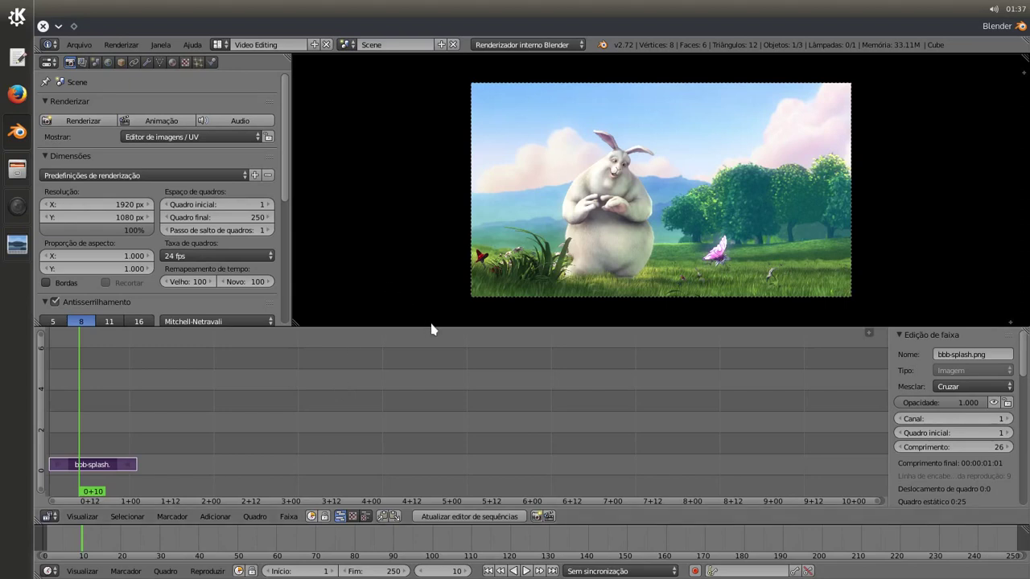
pyautogui.moveTo(435, 325); pyautogui.dragTo(439, 360)
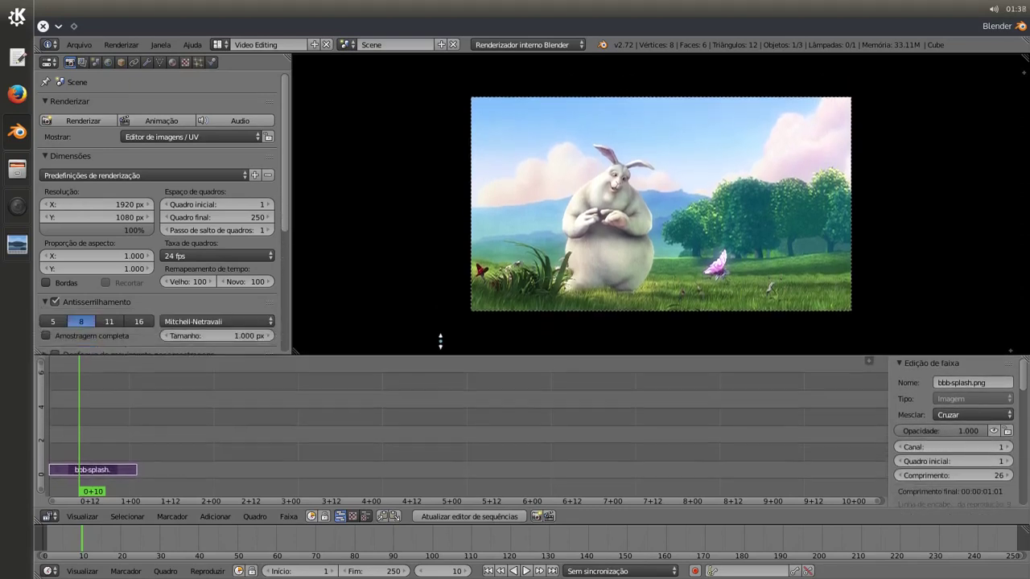
pyautogui.moveTo(439, 360)
pyautogui.mouseDown()
pyautogui.moveTo(443, 288)
pyautogui.moveTo(447, 388)
pyautogui.moveTo(466, 357)
pyautogui.moveTo(467, 372)
pyautogui.mouseUp()
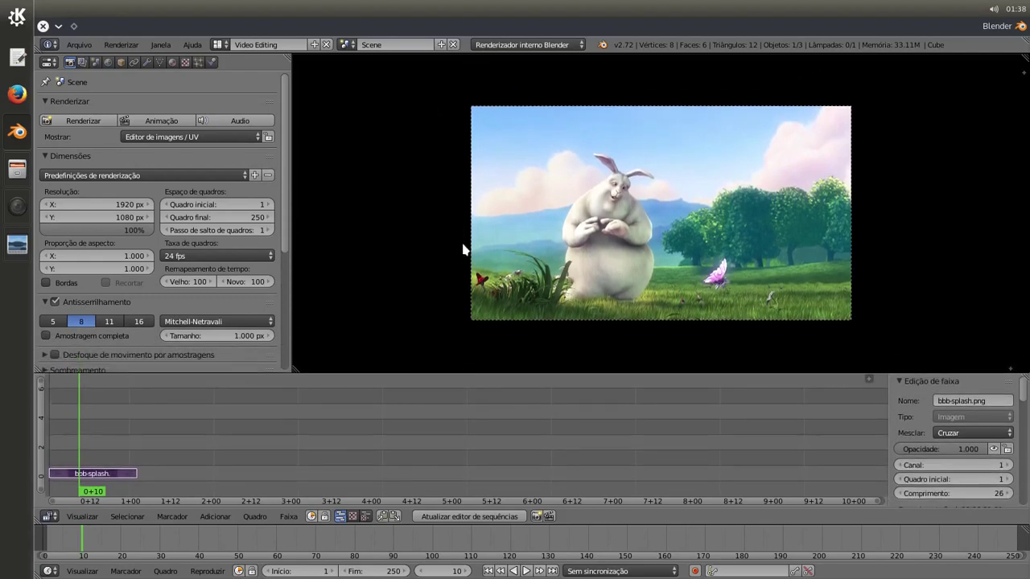
pyautogui.scroll(2, 778, 273)
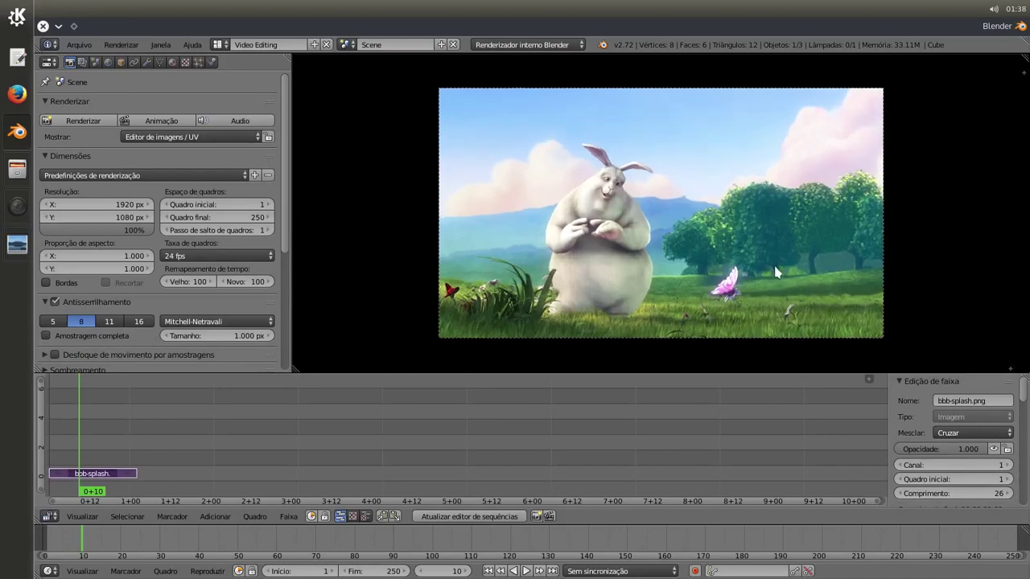
pyautogui.scroll(1, 777, 273)
pyautogui.scroll(1, 778, 273)
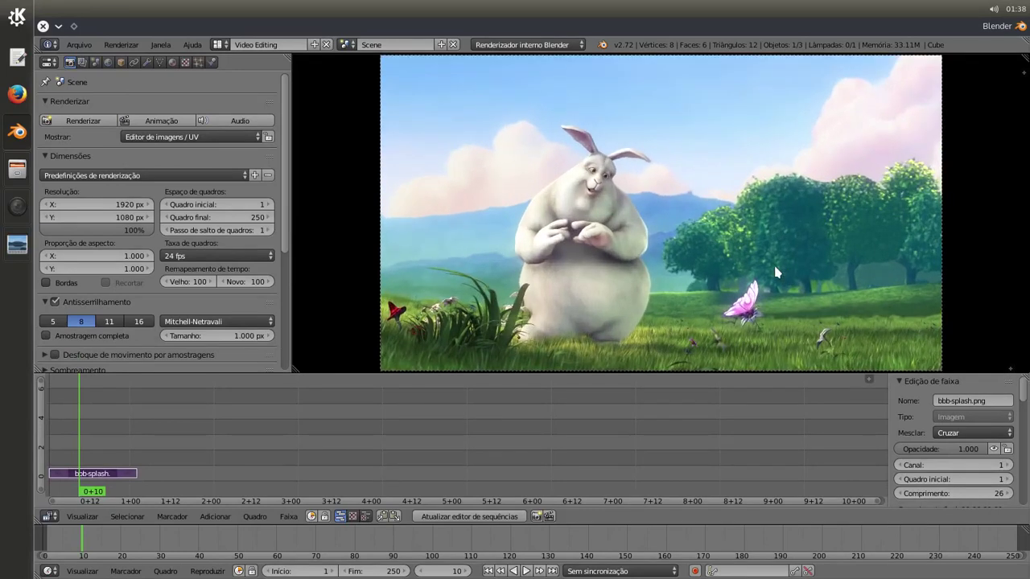
pyautogui.scroll(-1, 778, 273)
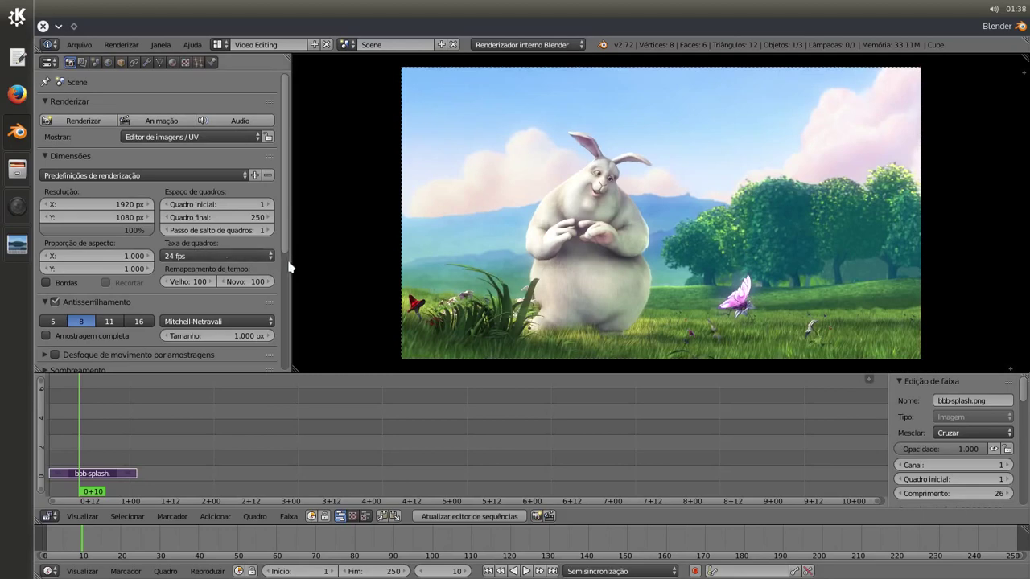
pyautogui.moveTo(291, 267); pyautogui.dragTo(425, 267)
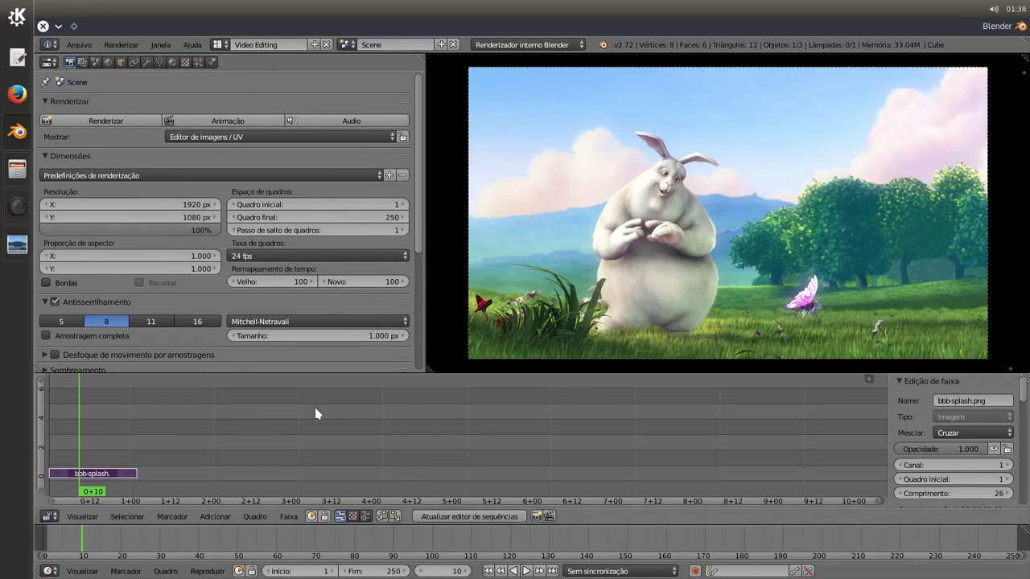
# Stretch the bbb-splash strip's right end so it runs to frame 199.
pyautogui.scroll(1, 91, 485)
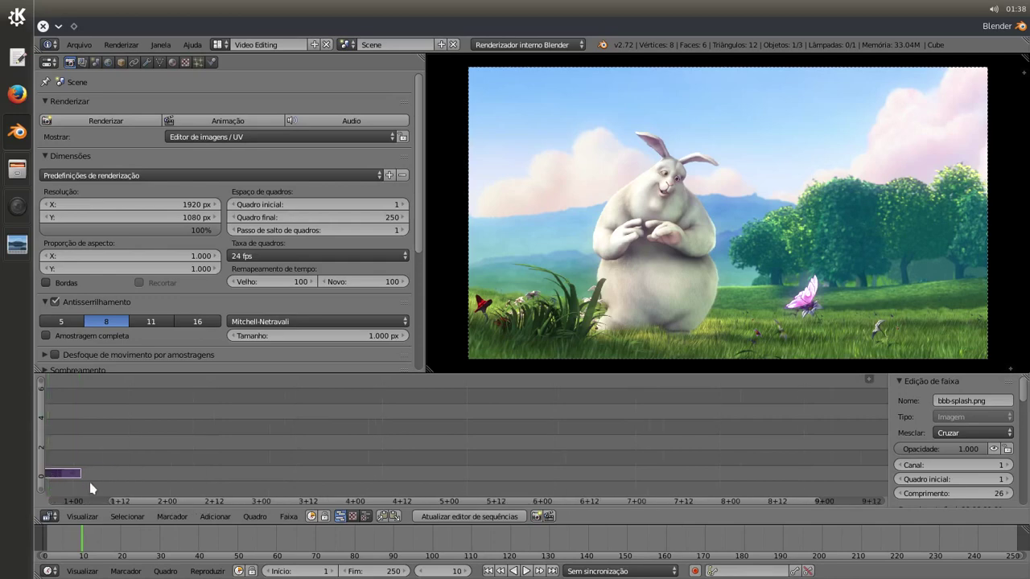
pyautogui.moveTo(153, 501); pyautogui.dragTo(65, 499)
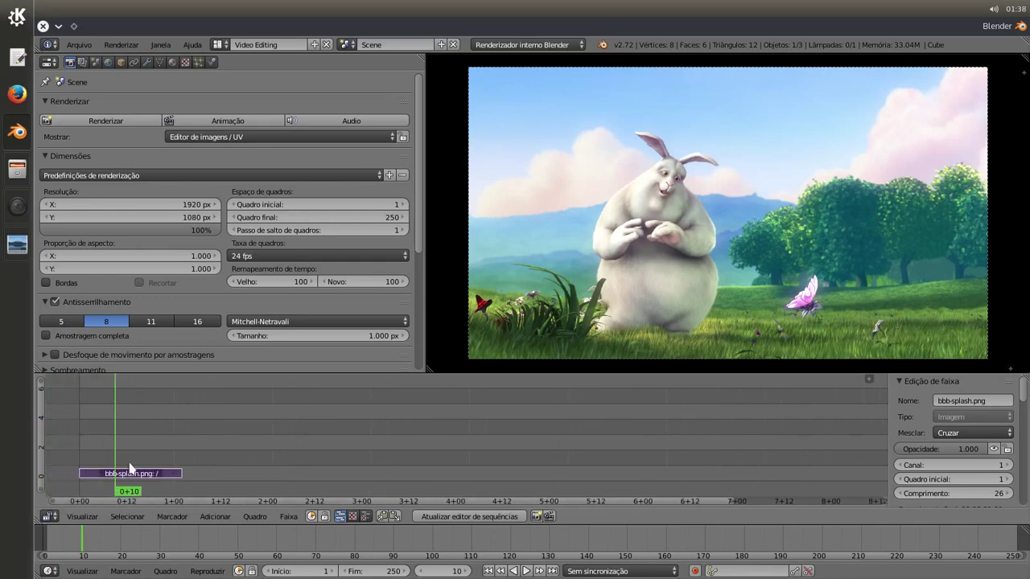
pyautogui.moveTo(133, 472); pyautogui.dragTo(146, 472)
pyautogui.rightClick(178, 476)
pyautogui.press('g')
pyautogui.moveTo(495, 468)
pyautogui.mouseDown()
pyautogui.moveTo(537, 455)
pyautogui.moveTo(853, 475)
pyautogui.mouseUp()
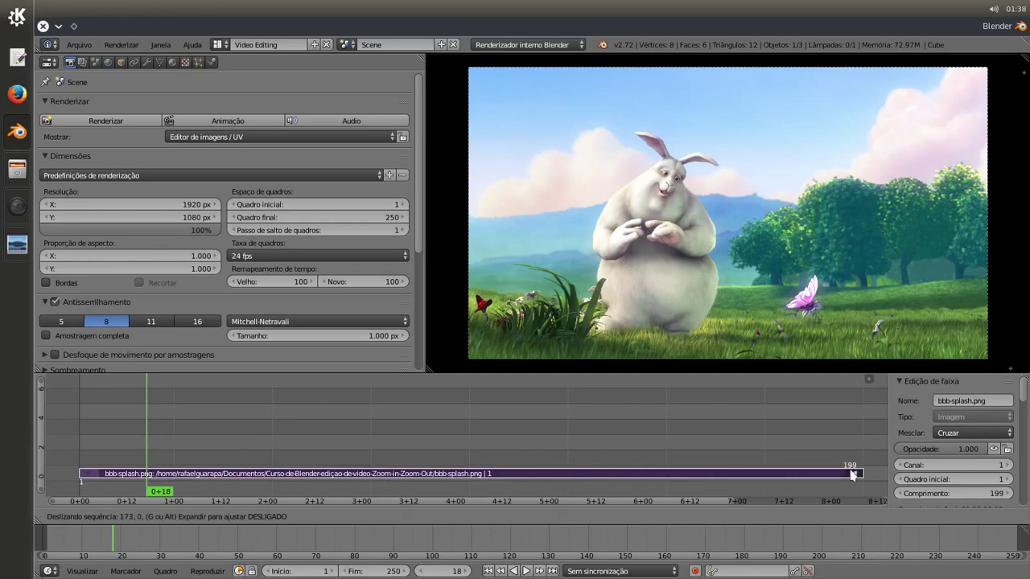
pyautogui.click(853, 475)
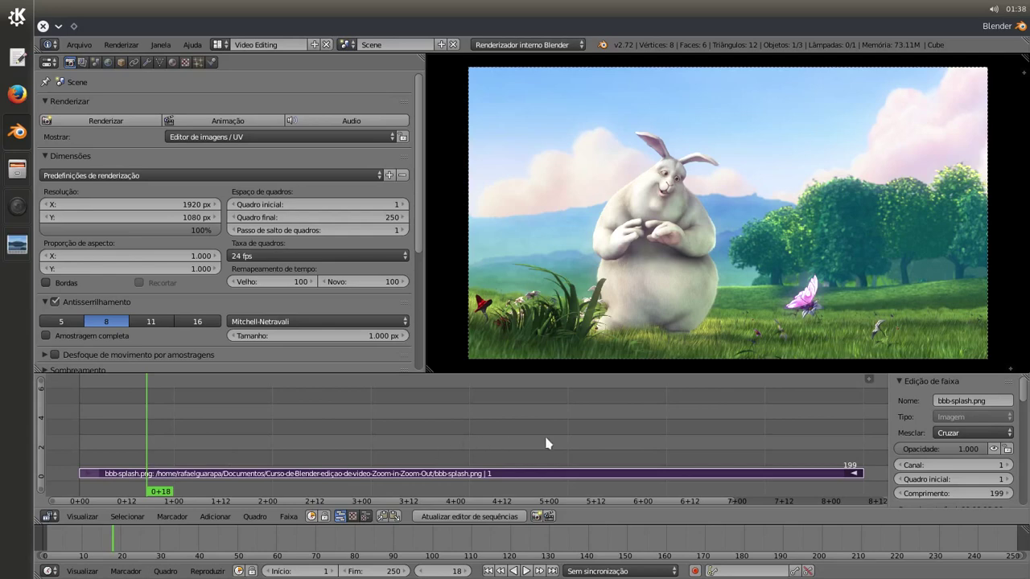
# Play and pause the sequence, then scrub the playhead back to frame 1.
pyautogui.click(526, 571)
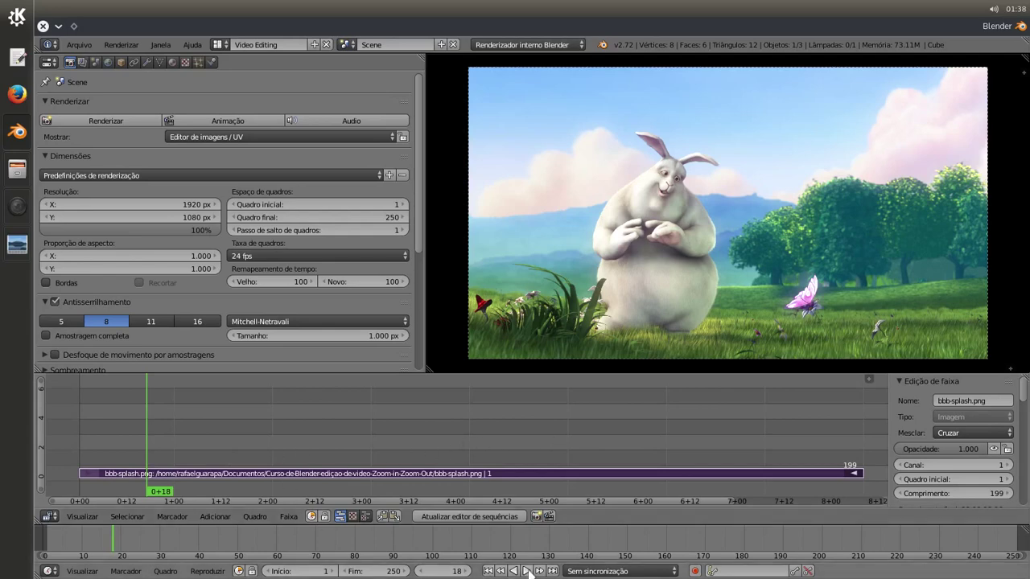
pyautogui.click(521, 570)
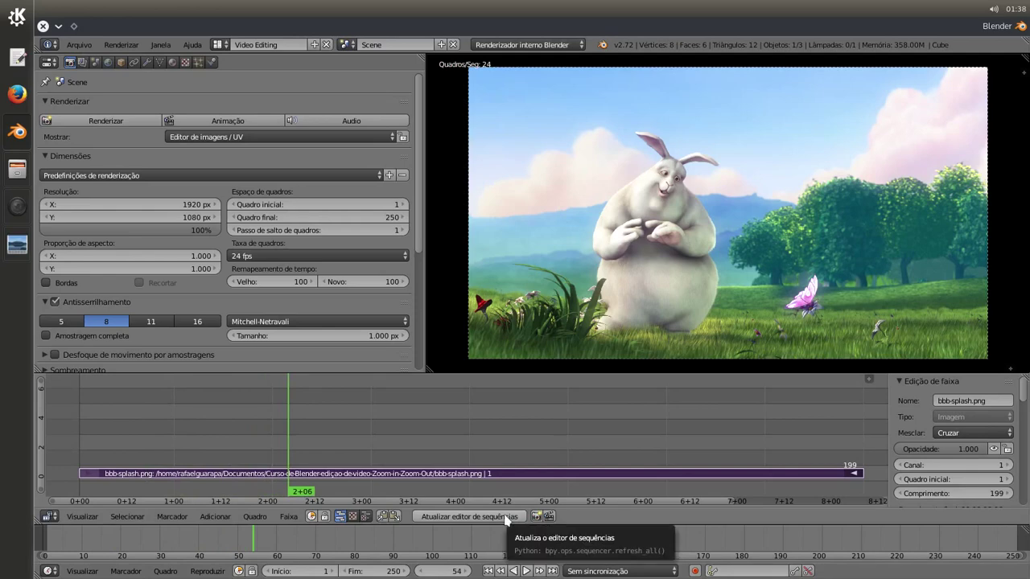
pyautogui.click(80, 459)
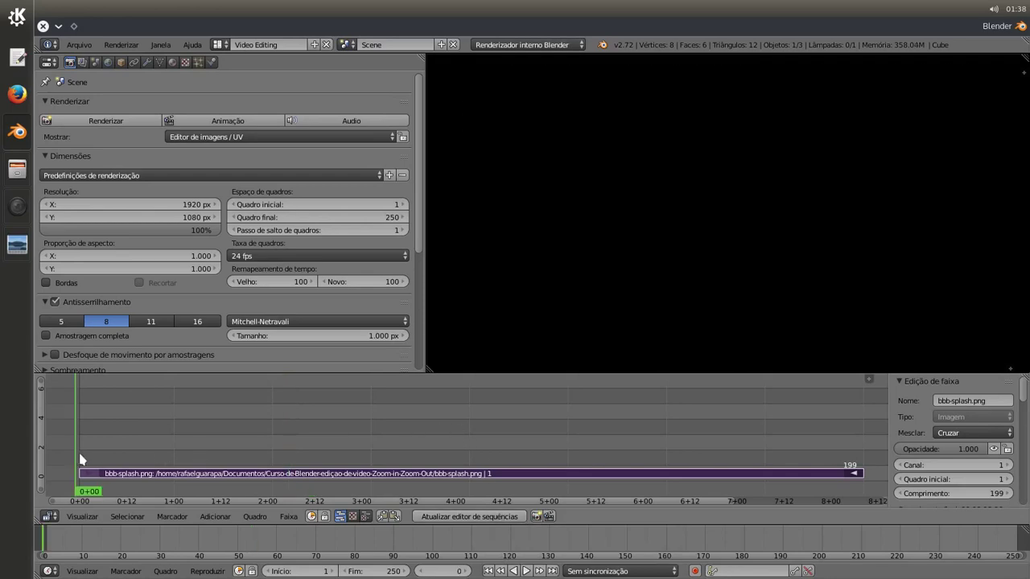
pyautogui.click(339, 458)
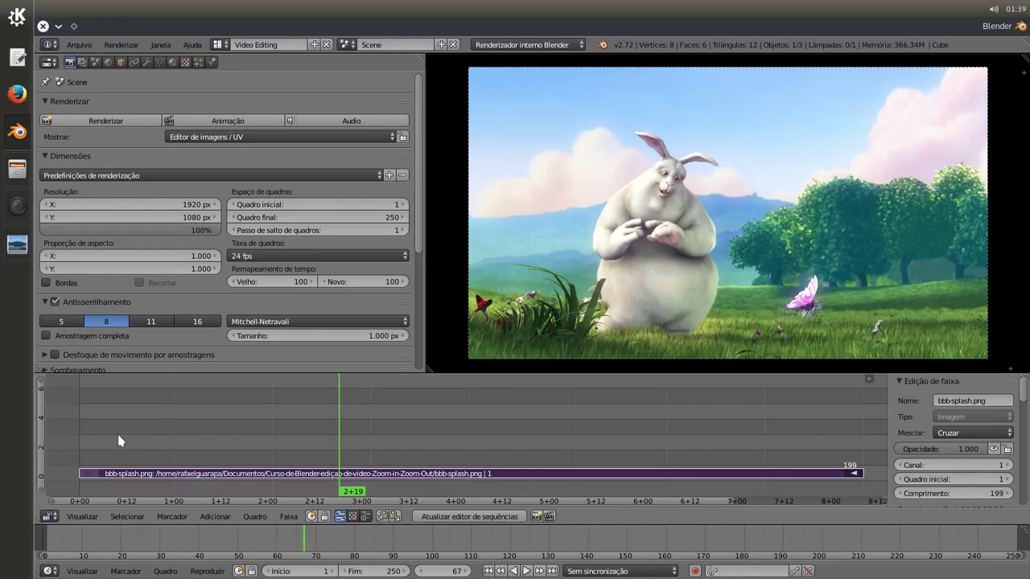
pyautogui.moveTo(197, 434); pyautogui.dragTo(280, 425)
pyautogui.moveTo(346, 421); pyautogui.dragTo(79, 437)
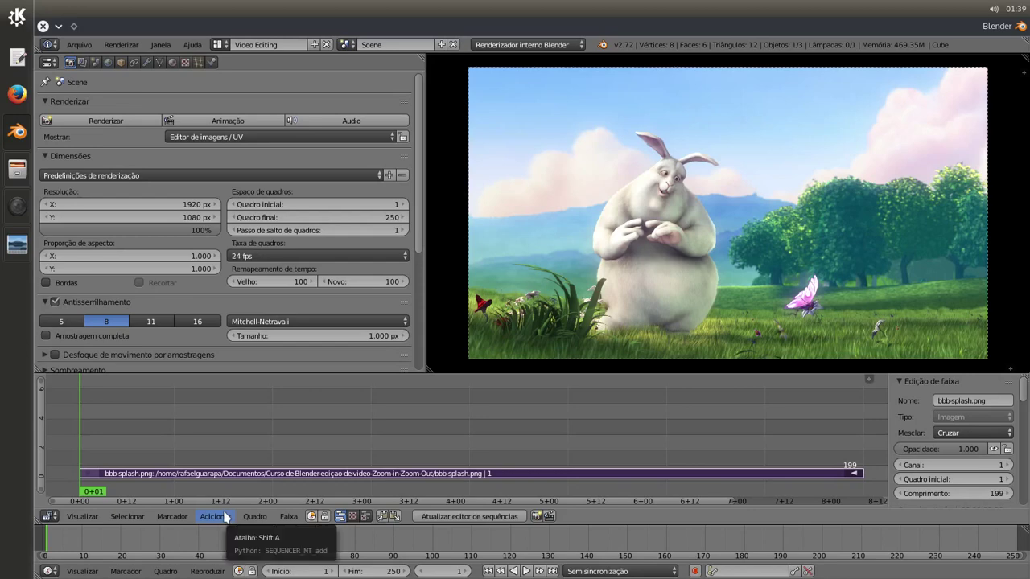
# Add a Transform effect strip via Adicionar > Faixa de efeito > Transformações, spanning frames 1–199.
pyautogui.click(225, 517)
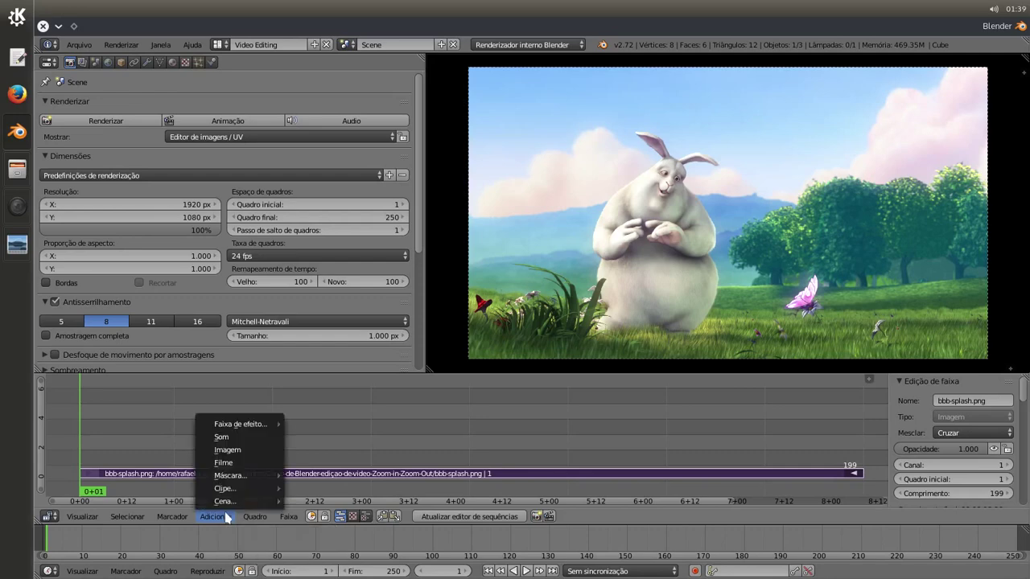
pyautogui.moveTo(280, 425)
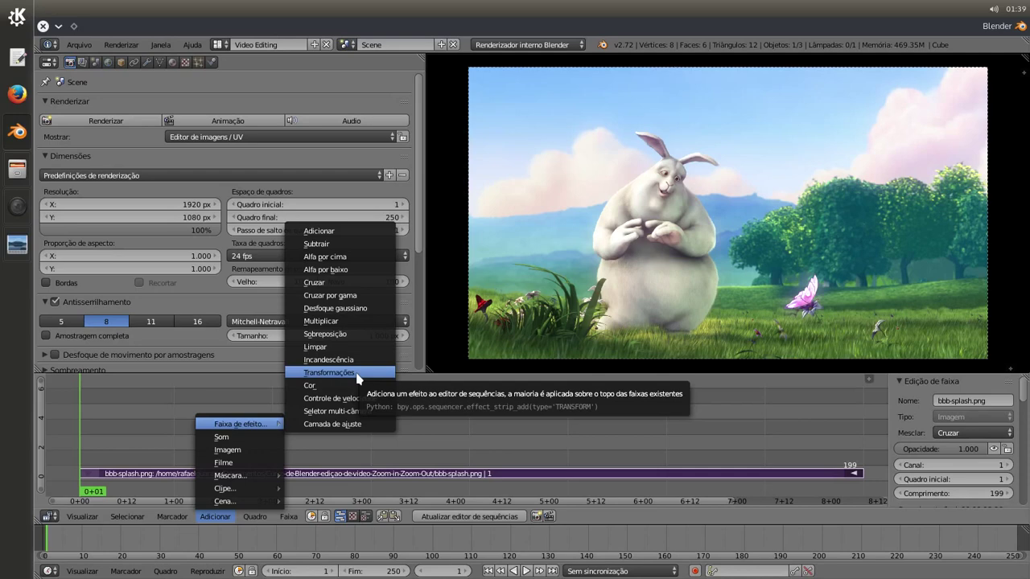
pyautogui.click(356, 374)
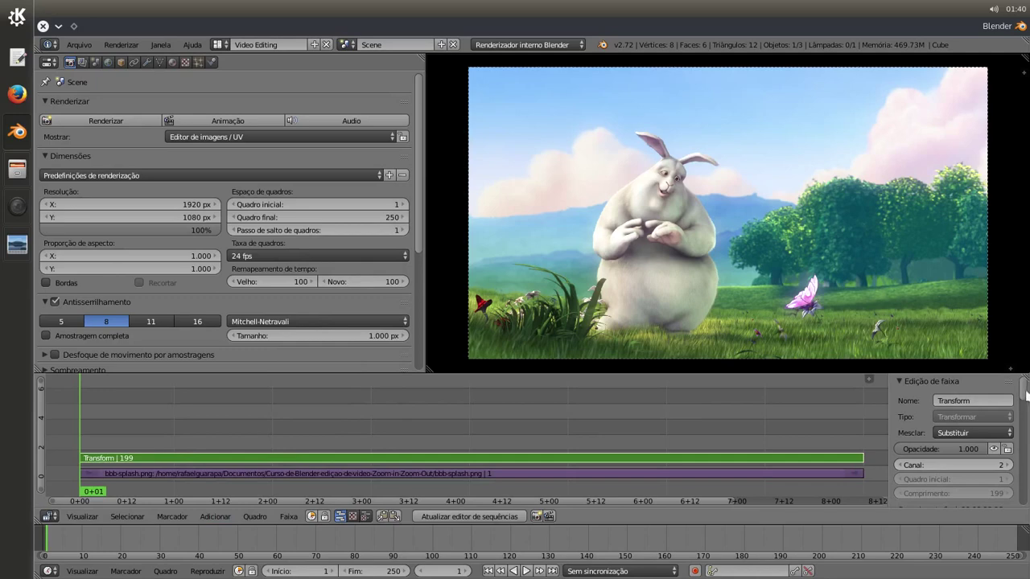
pyautogui.moveTo(1026, 393); pyautogui.dragTo(1027, 408)
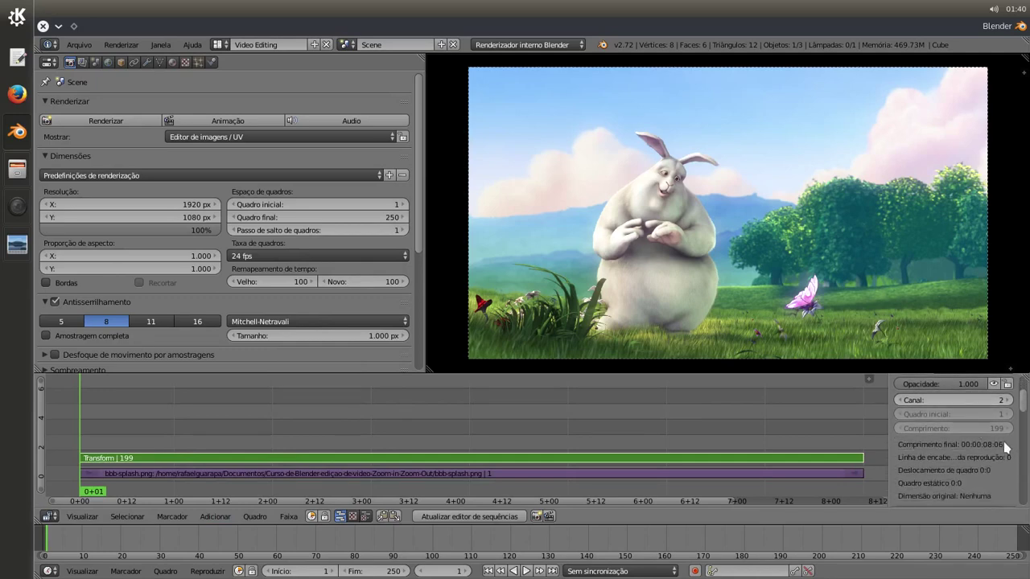
# Try the Transform strip's Scale X at 0, then 2, then back to 1.
pyautogui.scroll(-5, 1009, 453)
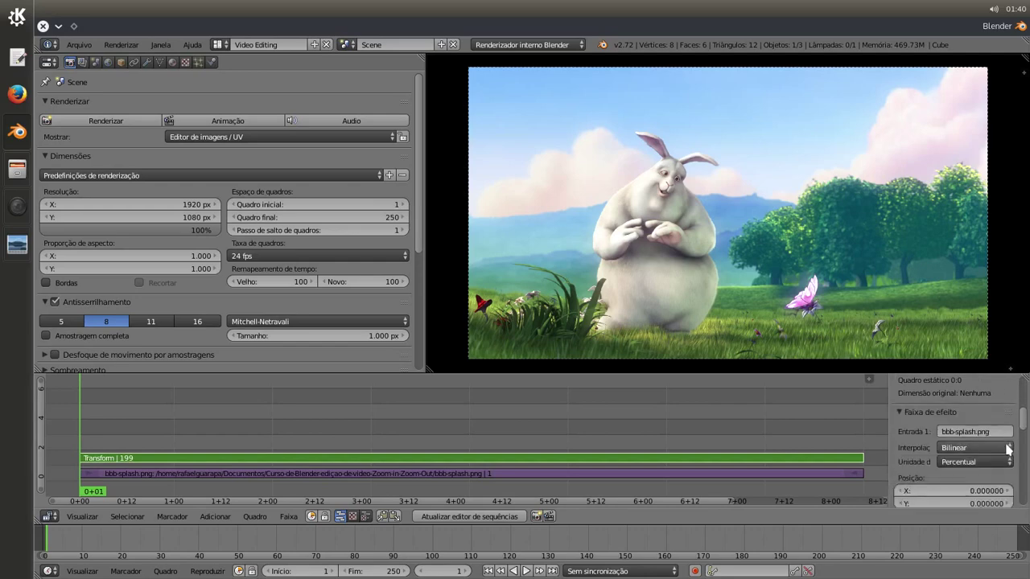
pyautogui.scroll(-2, 1010, 447)
pyautogui.scroll(-2, 1011, 441)
pyautogui.scroll(-2, 1011, 440)
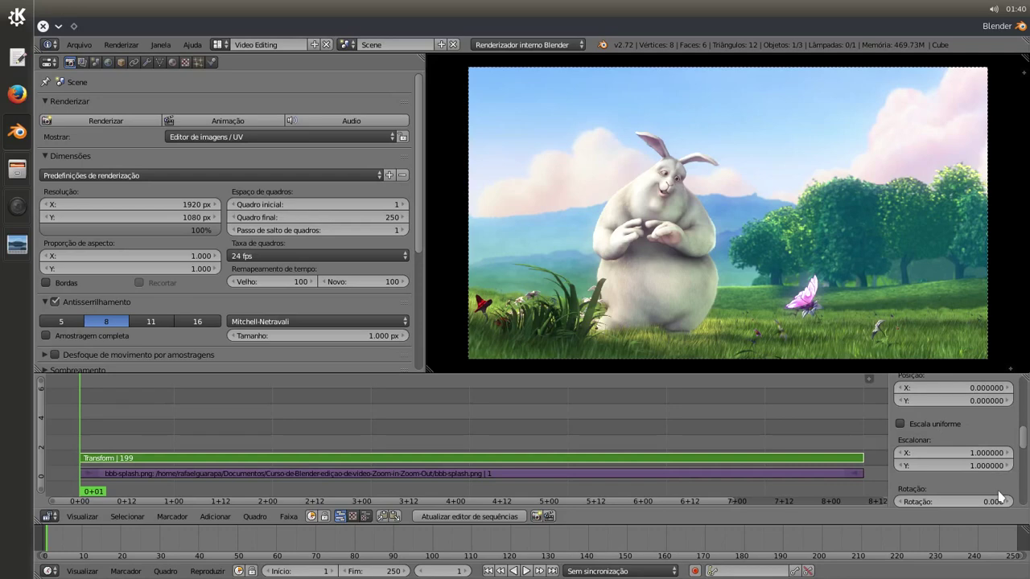
pyautogui.click(931, 451)
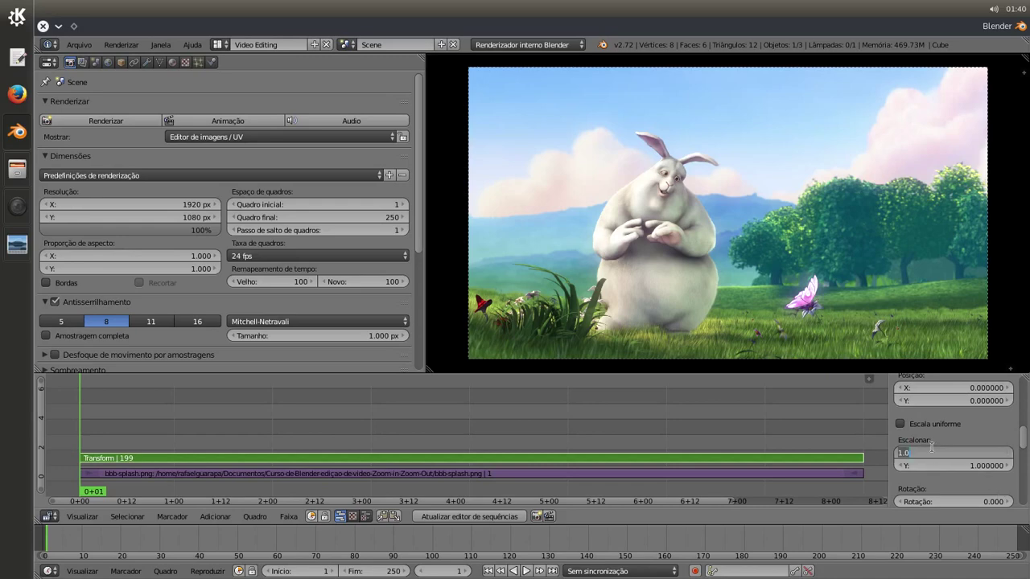
pyautogui.write('0')
pyautogui.press('Return')
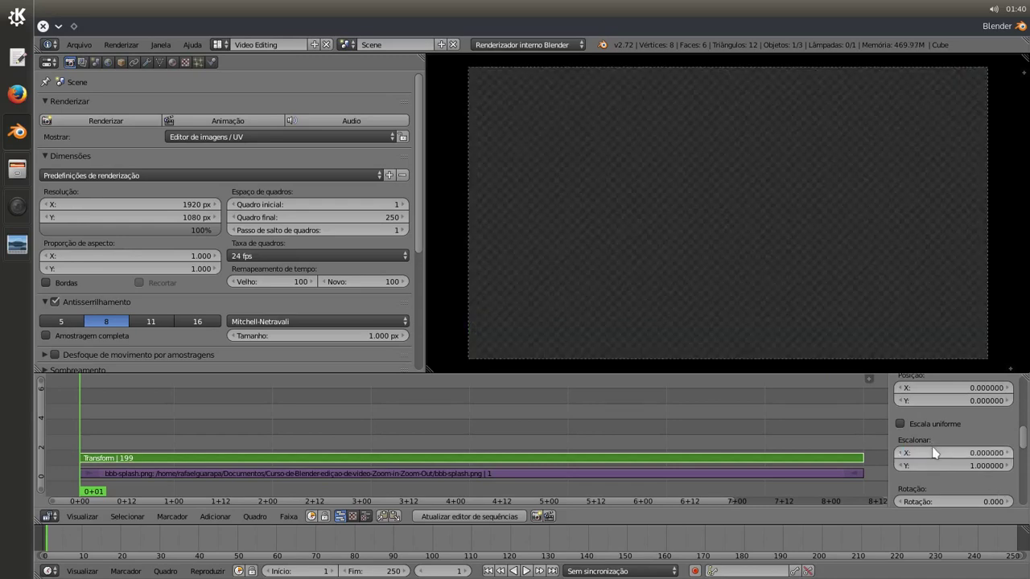
pyautogui.click(932, 450)
pyautogui.write('2')
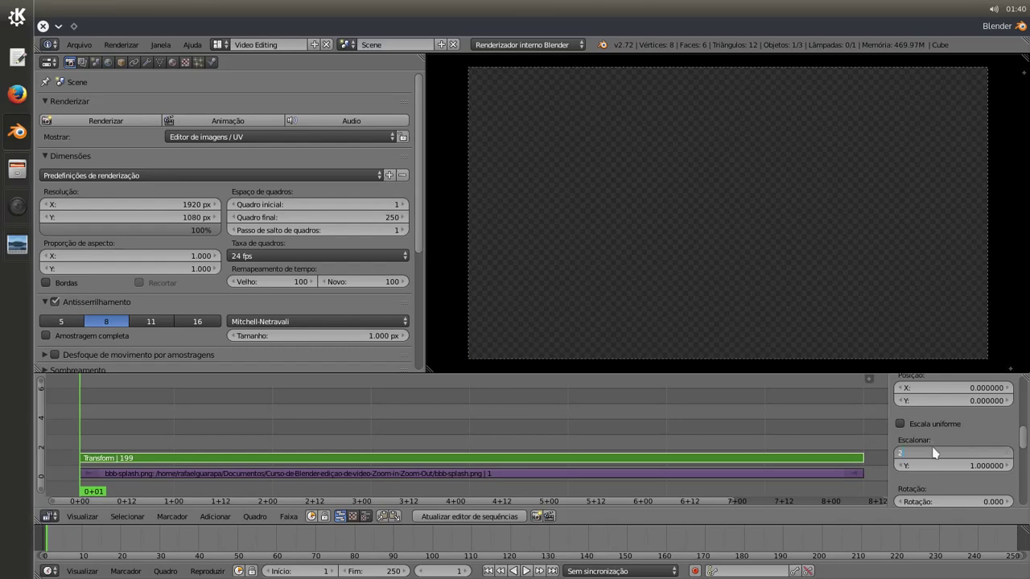
pyautogui.press('Return')
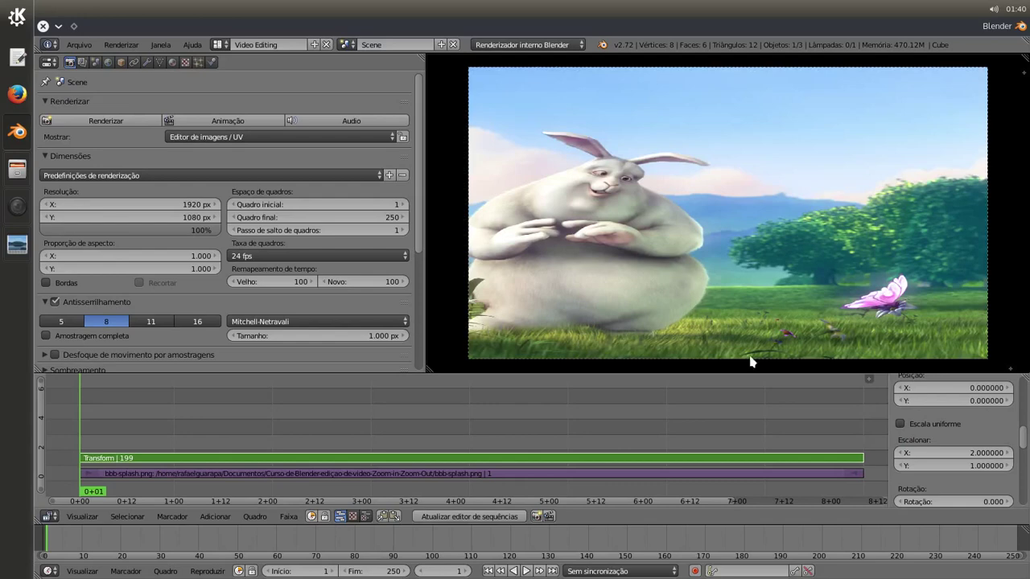
pyautogui.click(950, 449)
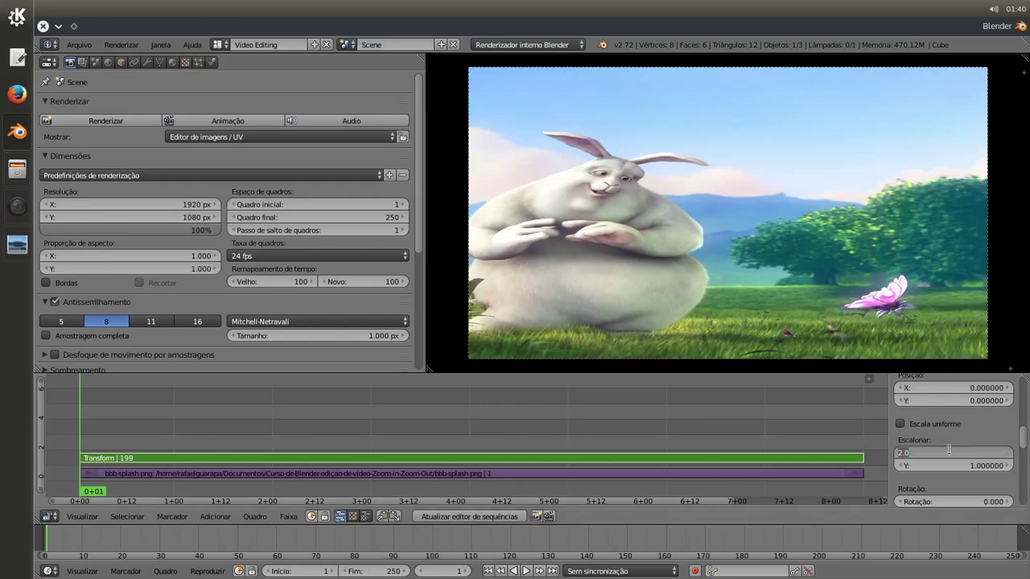
pyautogui.write('1')
pyautogui.press('Return')
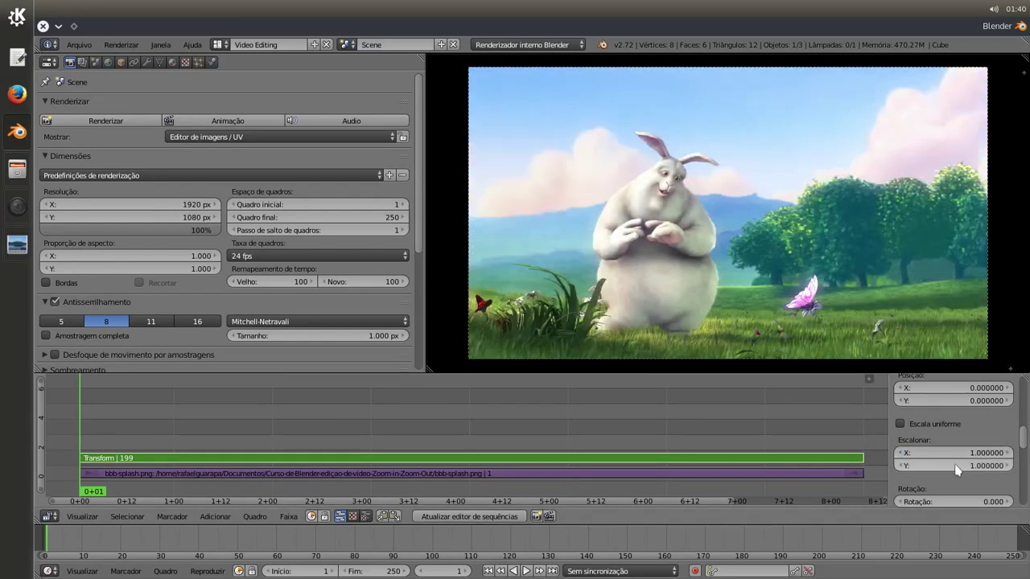
# Try Scale Y at 2, then set it back to 1.
pyautogui.click(938, 466)
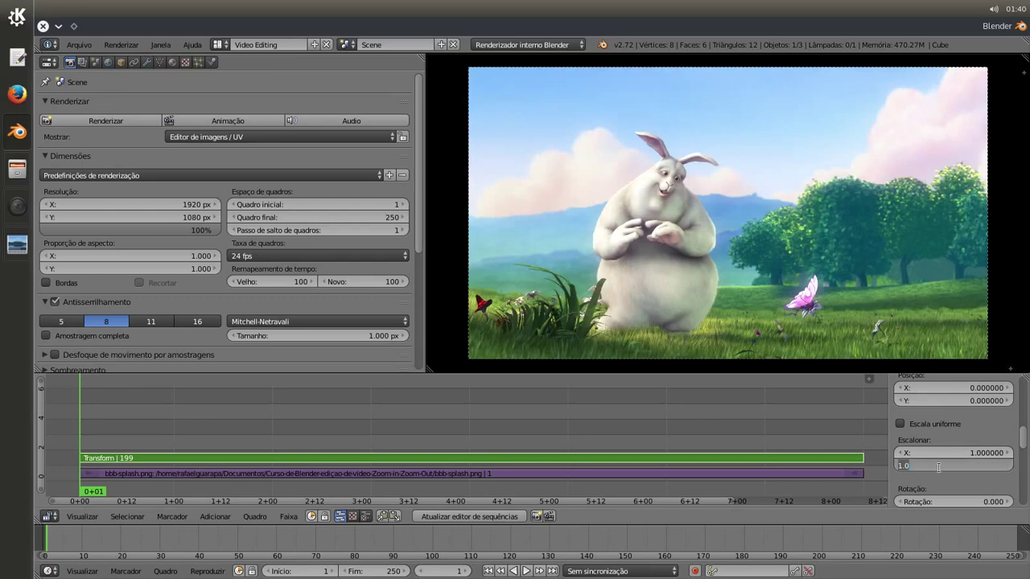
pyautogui.write('2')
pyautogui.press('Return')
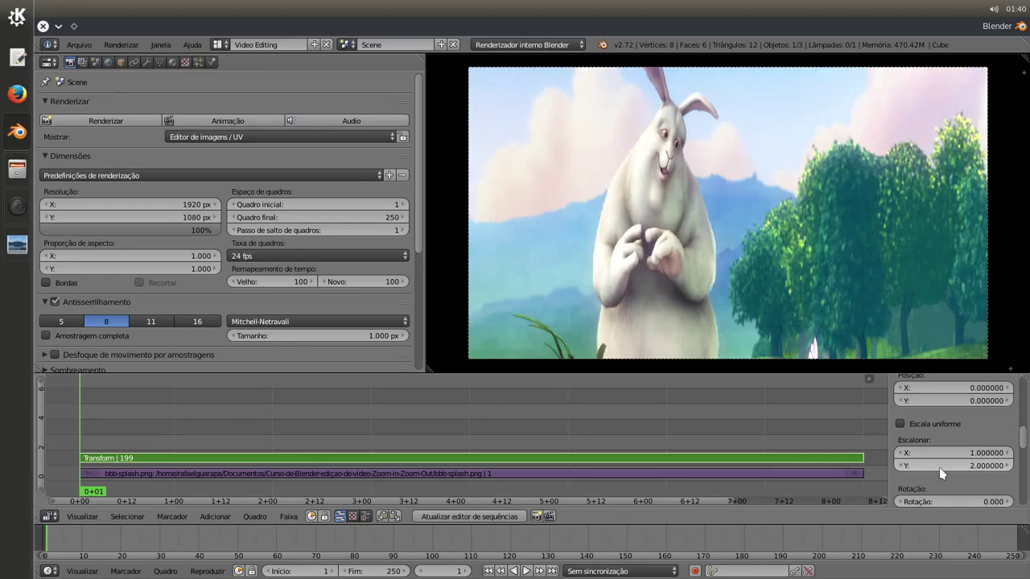
pyautogui.click(940, 469)
pyautogui.write('1')
pyautogui.press('Return')
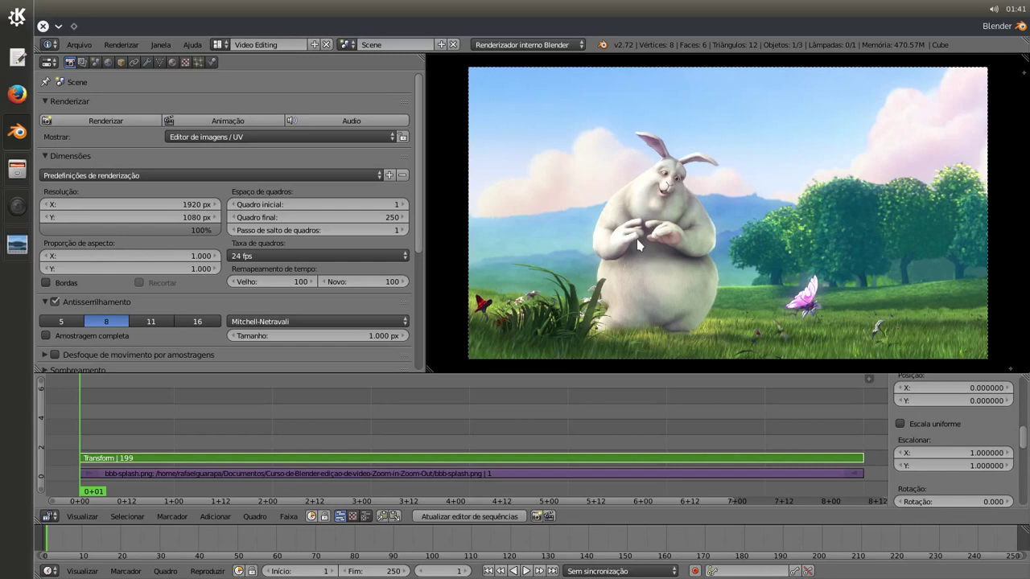
# Enable Uniform Scale, zoom to scale 2, then return it to 1.
pyautogui.click(900, 424)
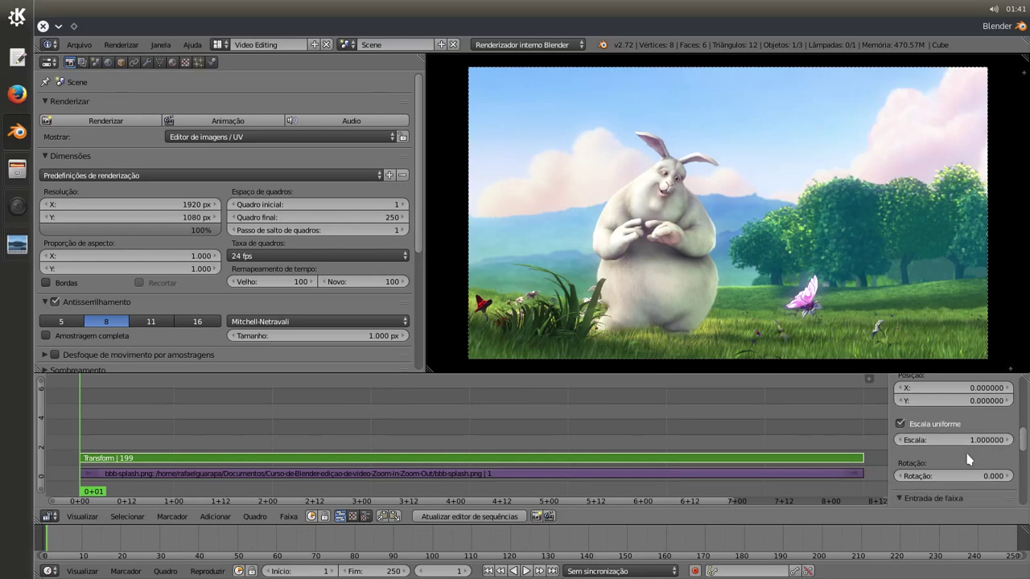
pyautogui.click(951, 441)
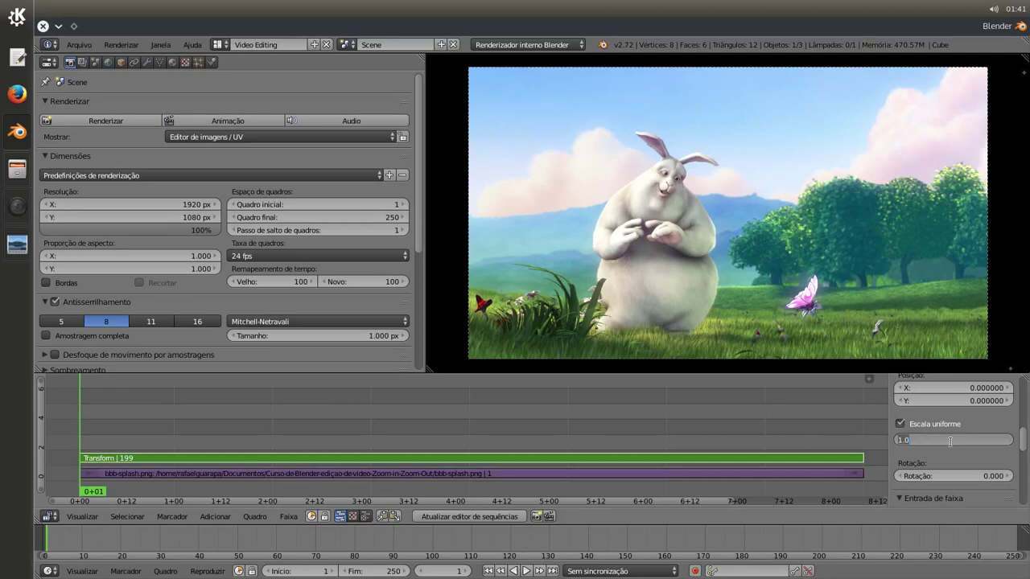
pyautogui.write('2')
pyautogui.press('Return')
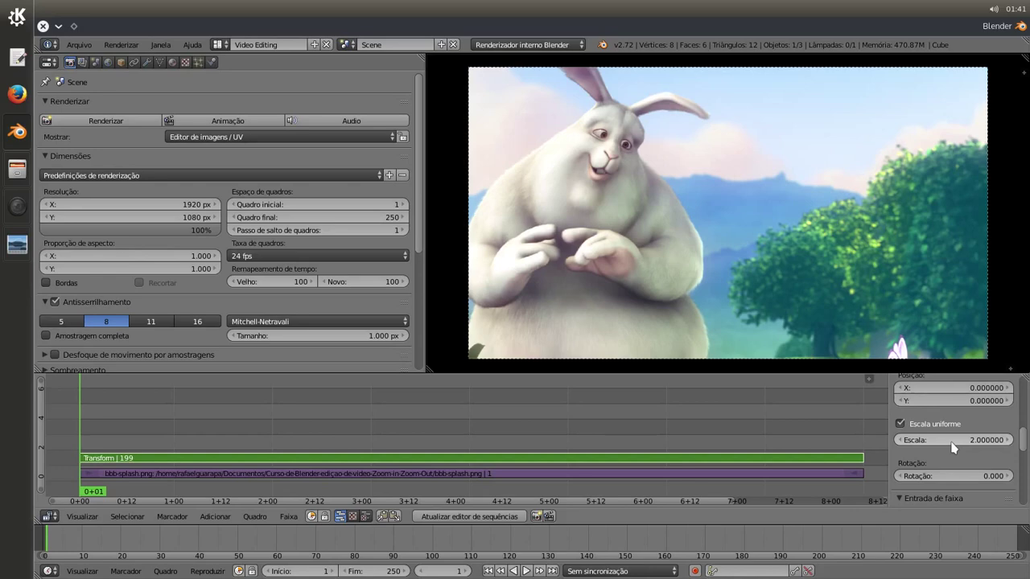
pyautogui.click(951, 444)
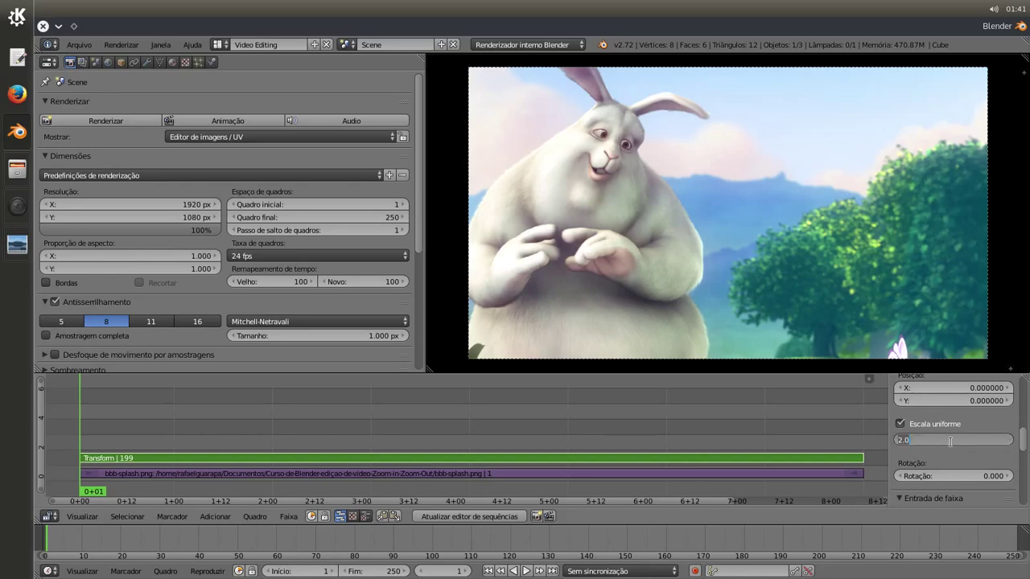
pyautogui.write('1')
pyautogui.press('Return')
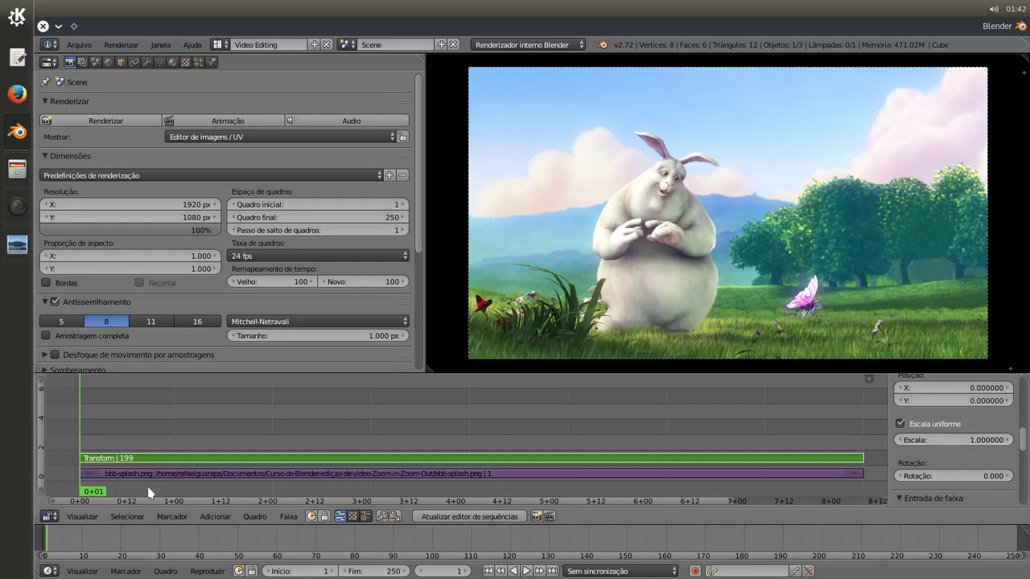
# Insert scale keyframes of 1.0 at frame 1 and 1.5 at frame 200, then return to frame 1.
pyautogui.rightClick(908, 447)
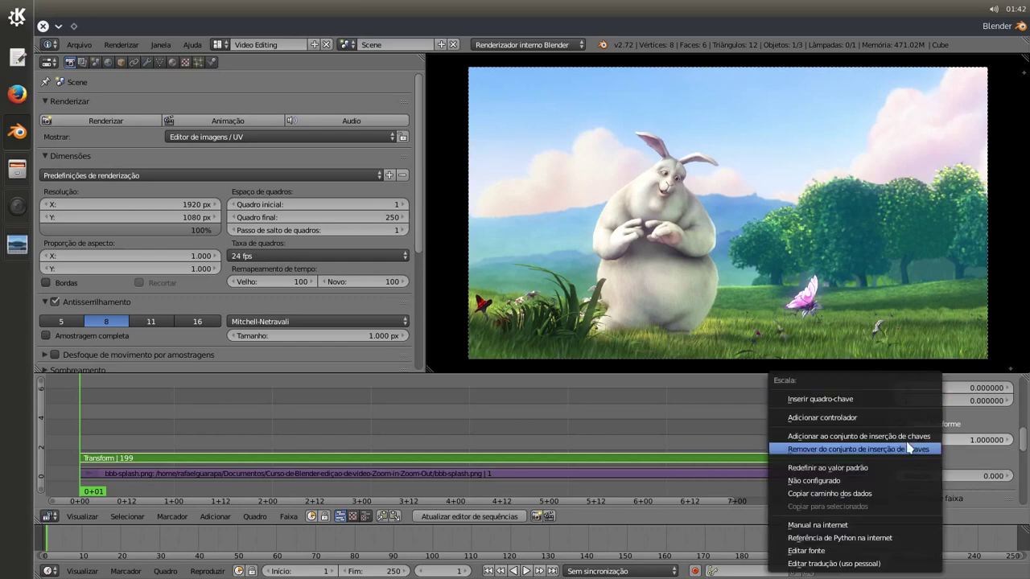
pyautogui.click(876, 404)
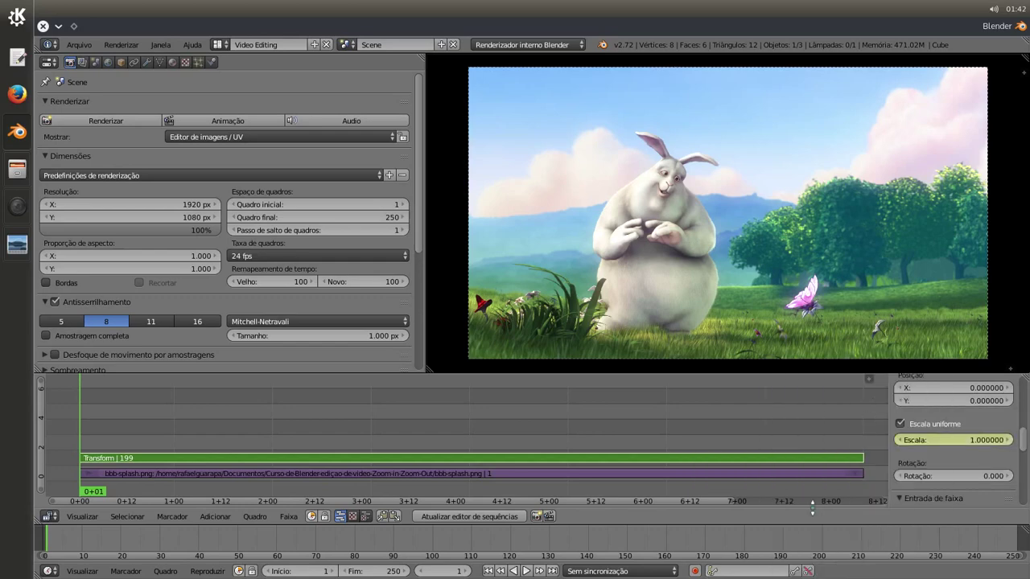
pyautogui.click(864, 442)
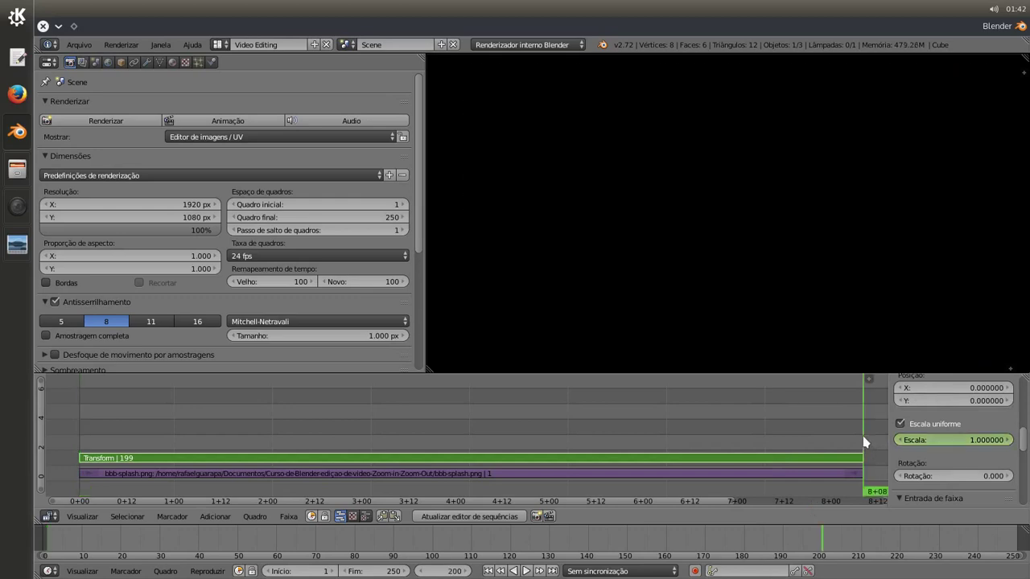
pyautogui.click(942, 436)
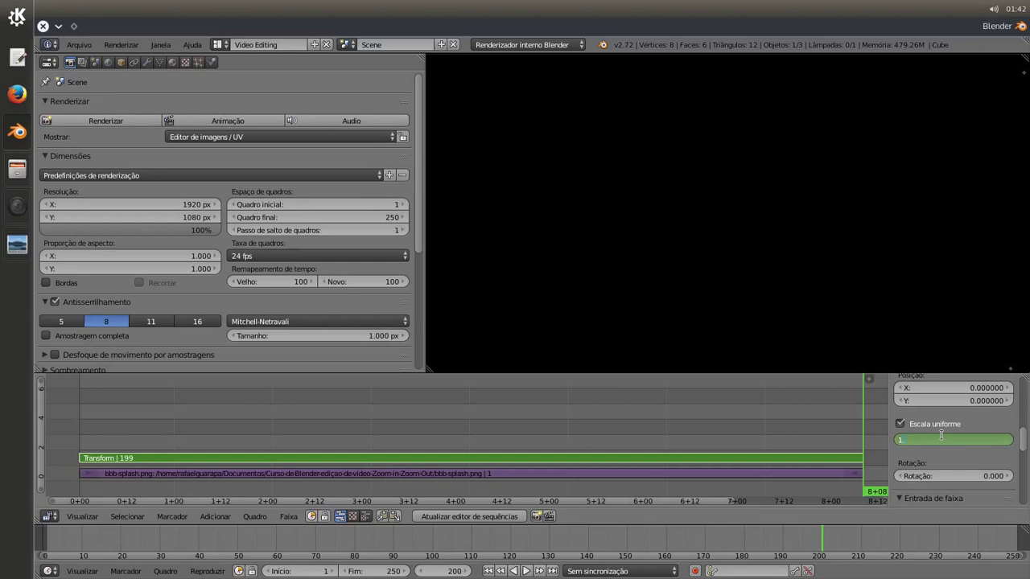
pyautogui.press('Return')
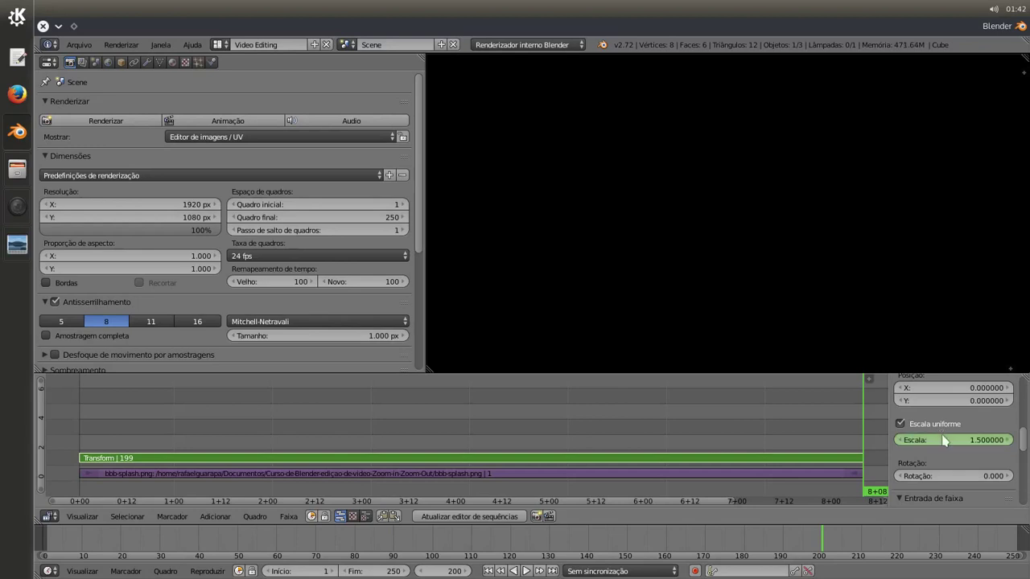
pyautogui.rightClick(945, 441)
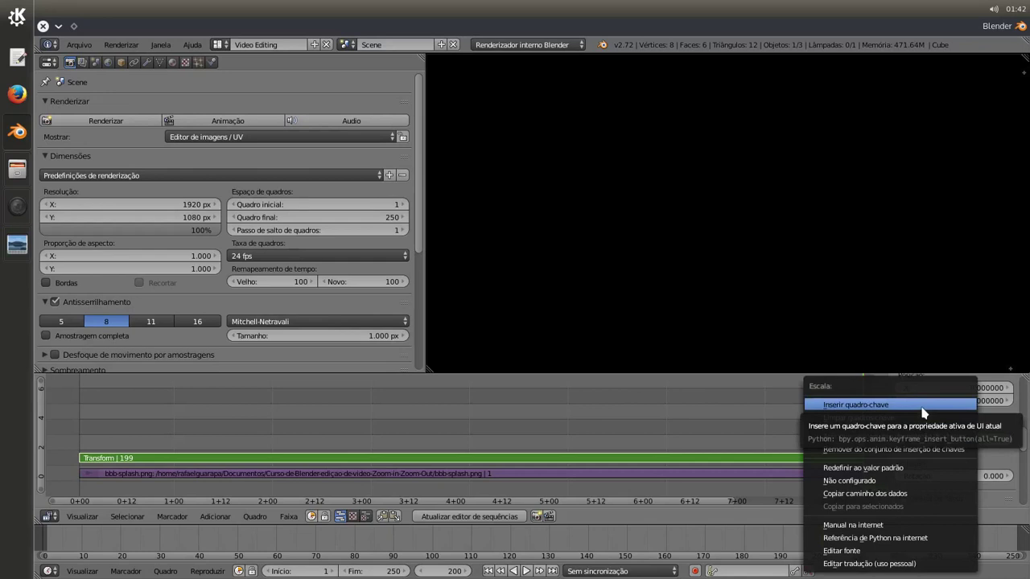
pyautogui.click(923, 413)
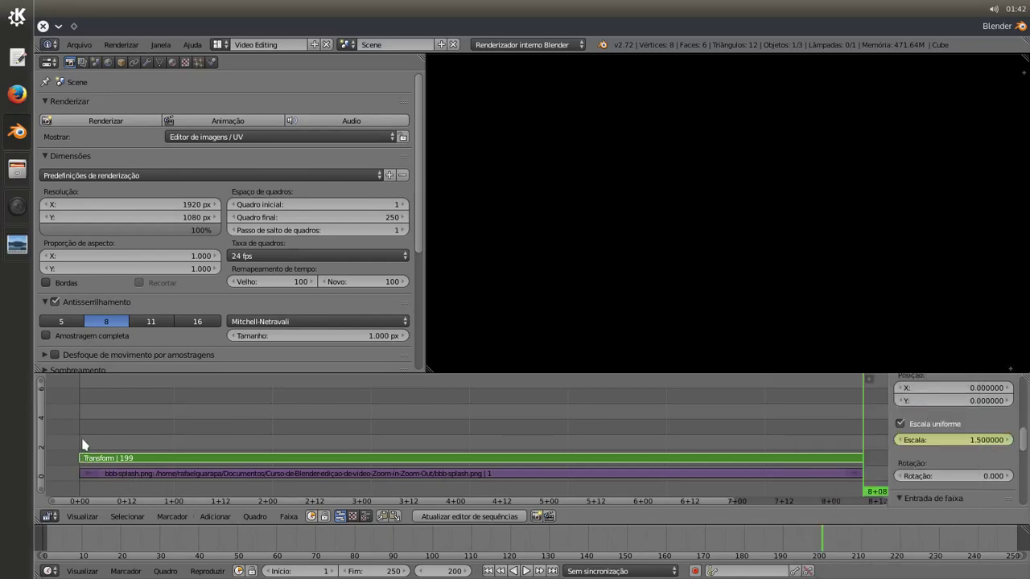
pyautogui.moveTo(83, 445); pyautogui.dragTo(89, 446)
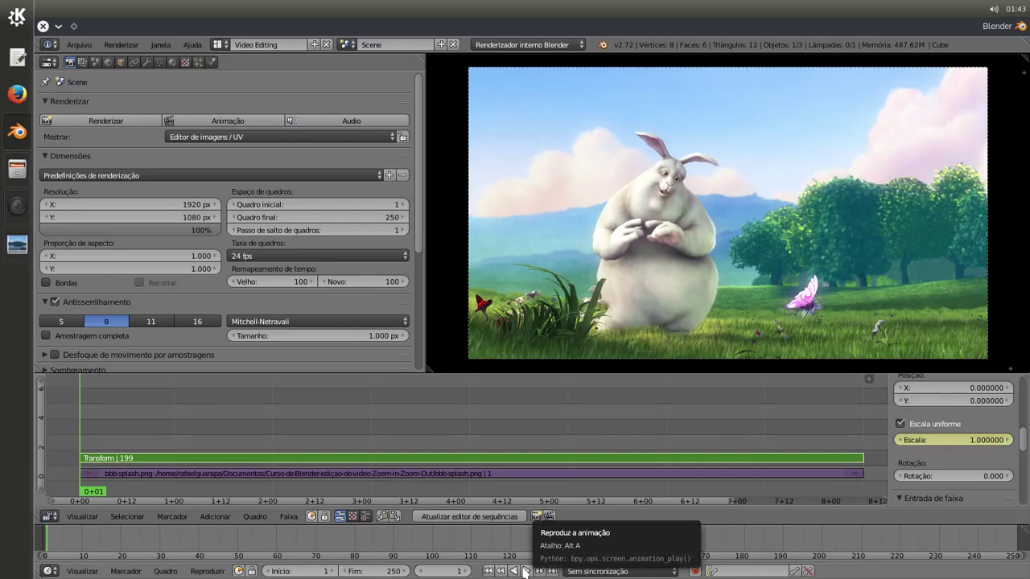
# Play the zoom animation through, stop it, and scrub back to about frame 82.
pyautogui.click(525, 572)
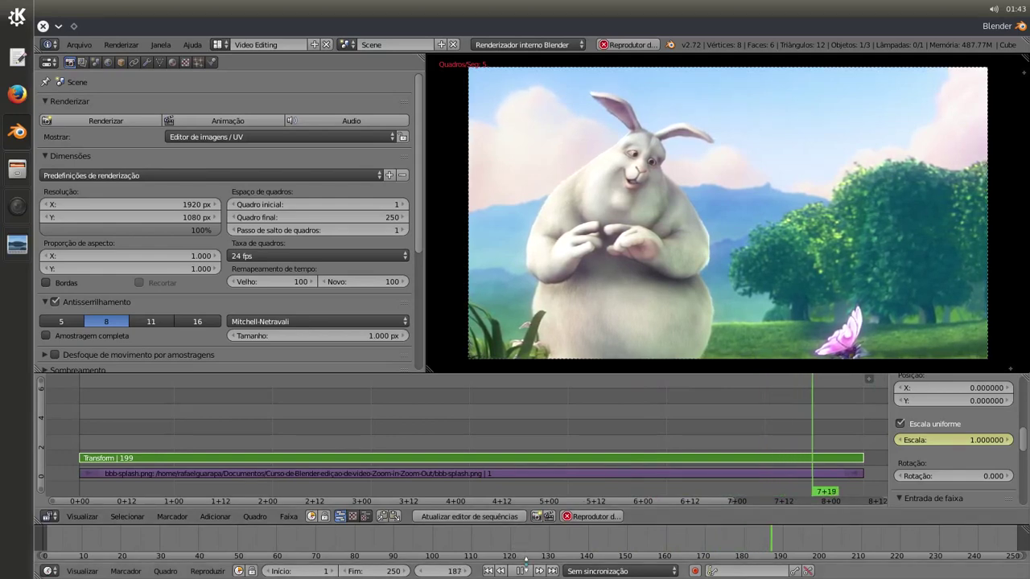
pyautogui.click(525, 570)
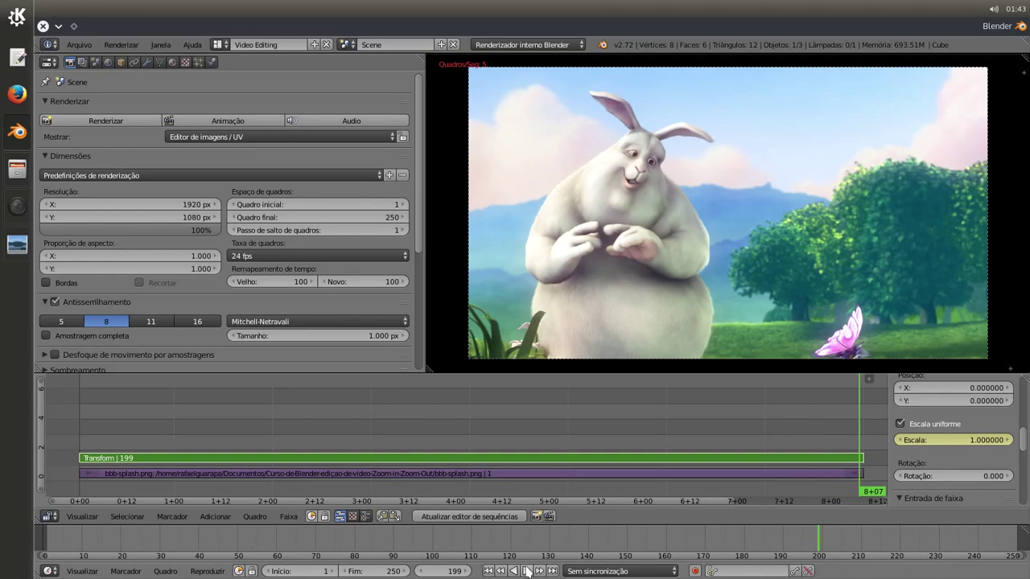
pyautogui.click(527, 571)
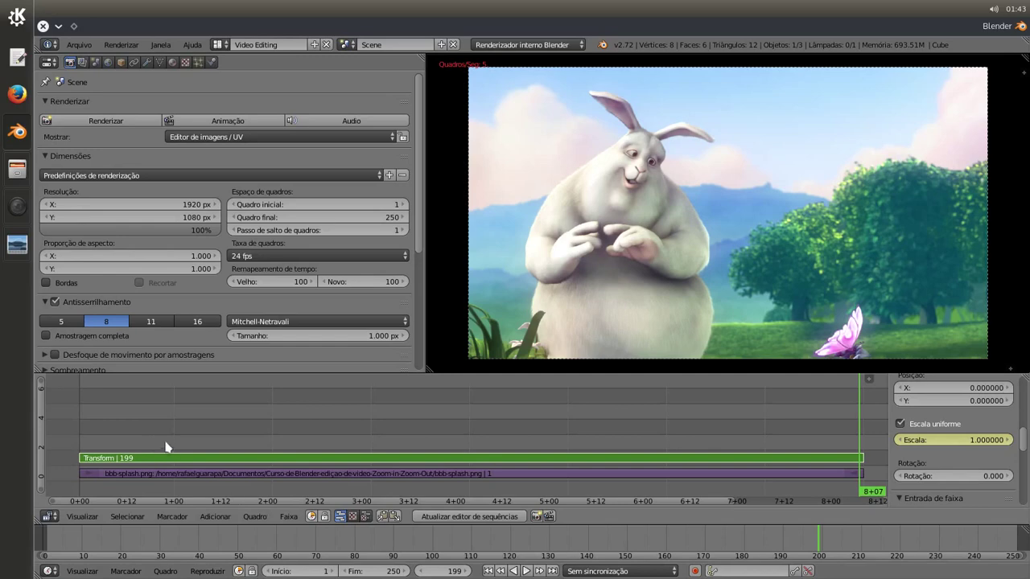
pyautogui.moveTo(128, 438); pyautogui.dragTo(403, 448)
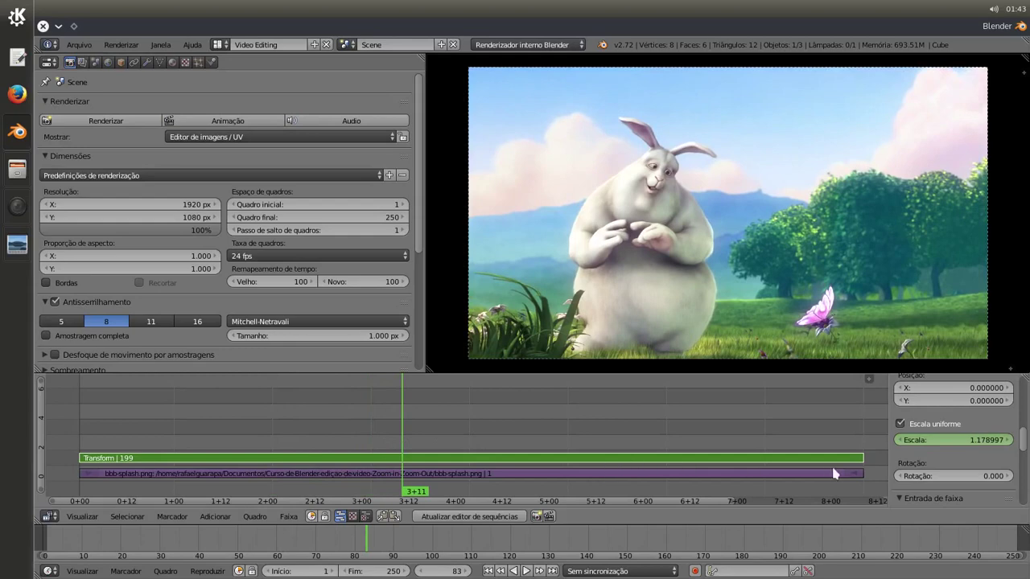
# Jump between frame 1 and frame 200, then delete the Transform strip.
pyautogui.hotkey('shift', 'Left')
pyautogui.click(863, 460)
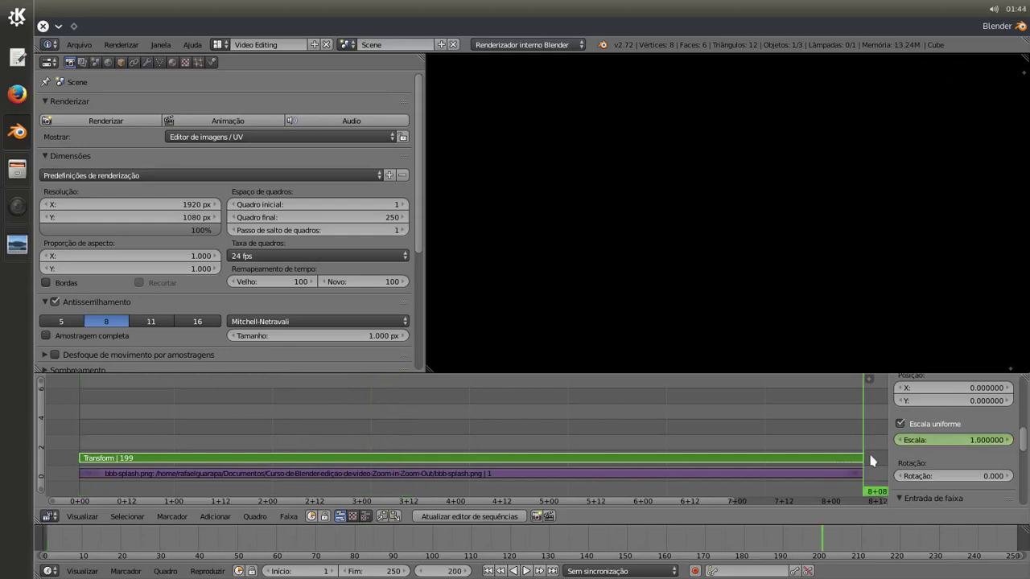
pyautogui.hotkey('shift', 'Left')
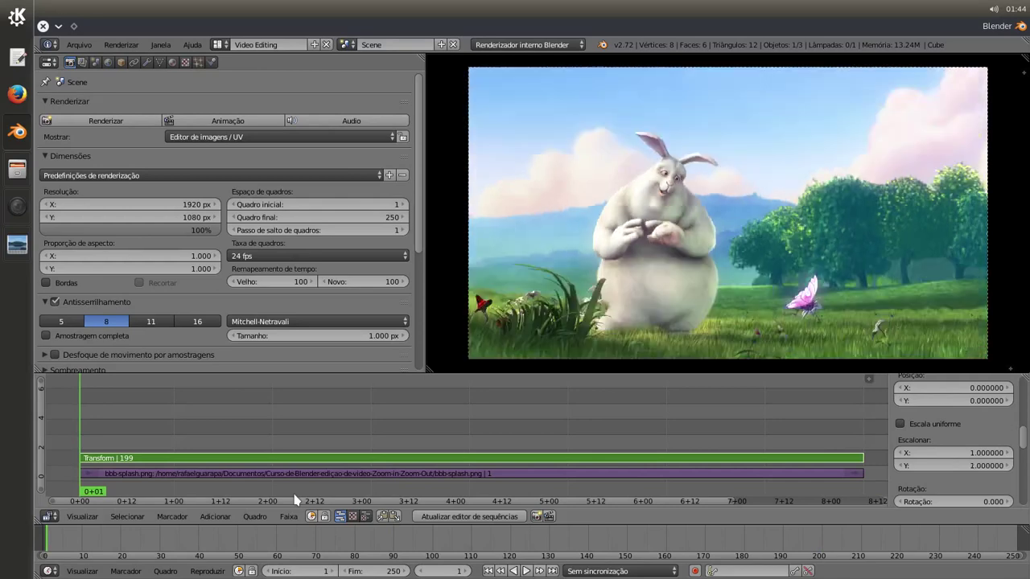
pyautogui.press('Delete')
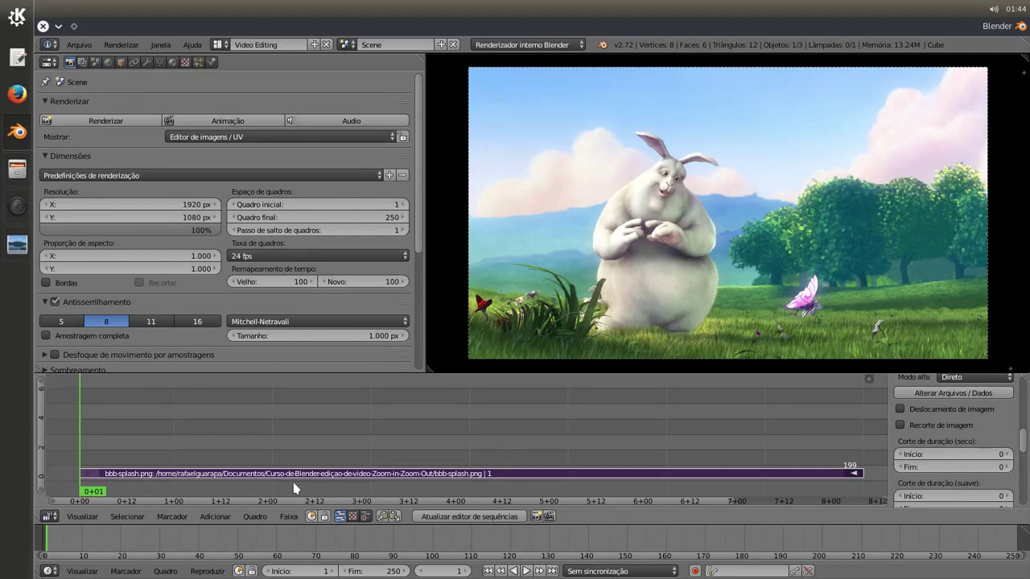
# Add a new Transform effect strip over the bbb-splash image.
pyautogui.click(215, 516)
pyautogui.moveTo(266, 424)
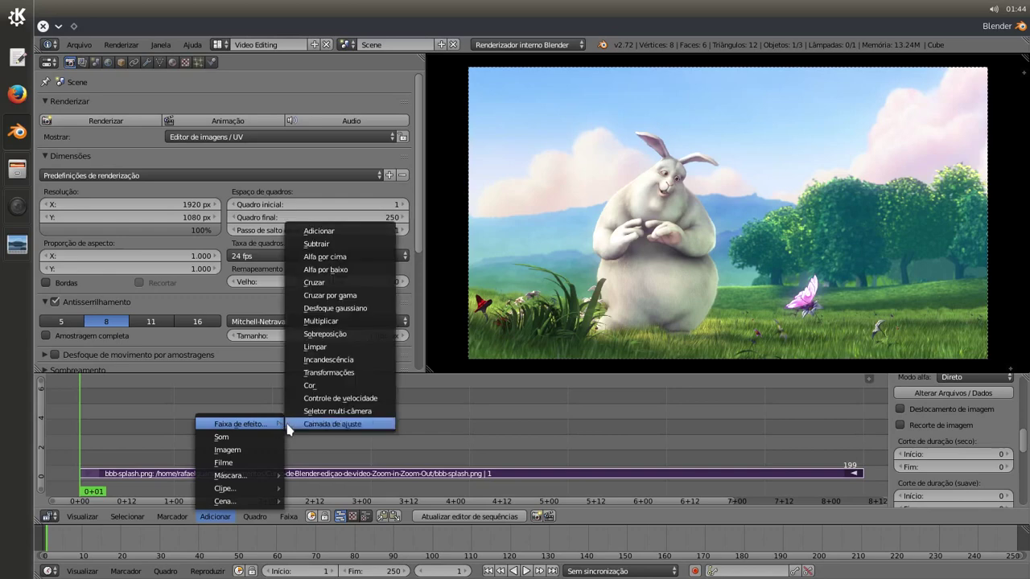
pyautogui.click(361, 373)
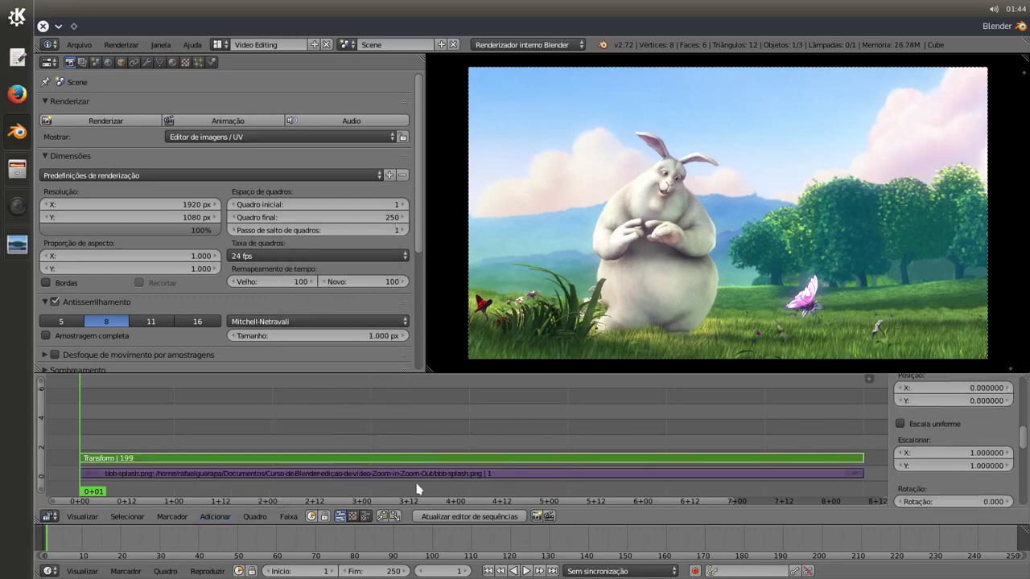
# Enable Uniform Scale and keyframe scale 1.0 at frame 1 and 0.5 at frame 200.
pyautogui.click(926, 426)
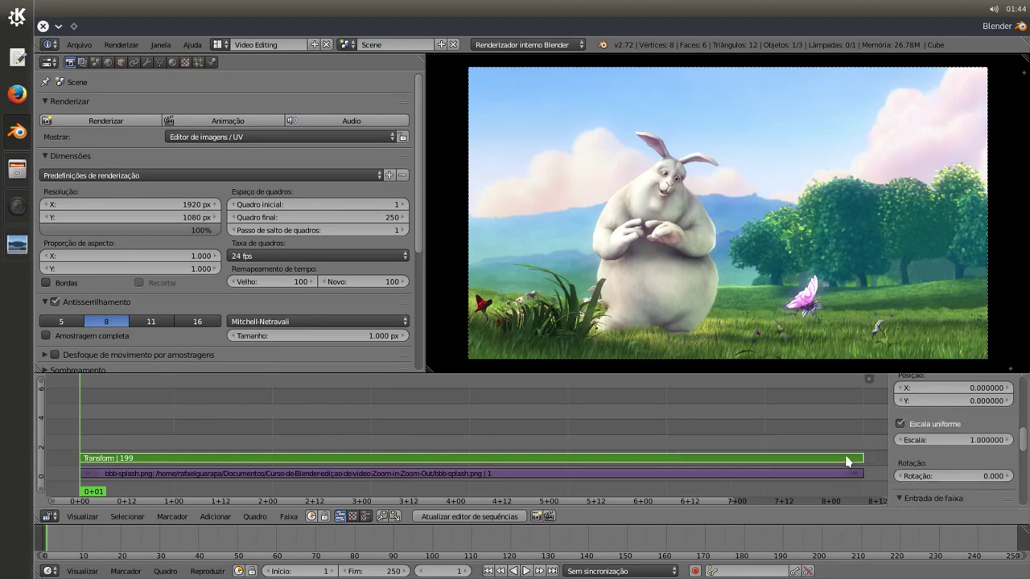
pyautogui.rightClick(908, 443)
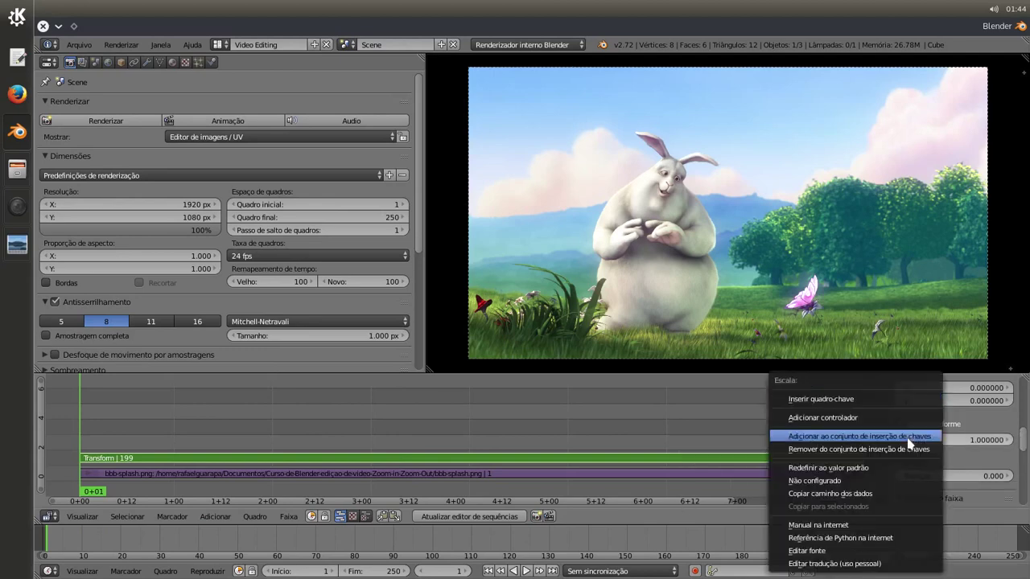
pyautogui.click(865, 401)
pyautogui.click(860, 444)
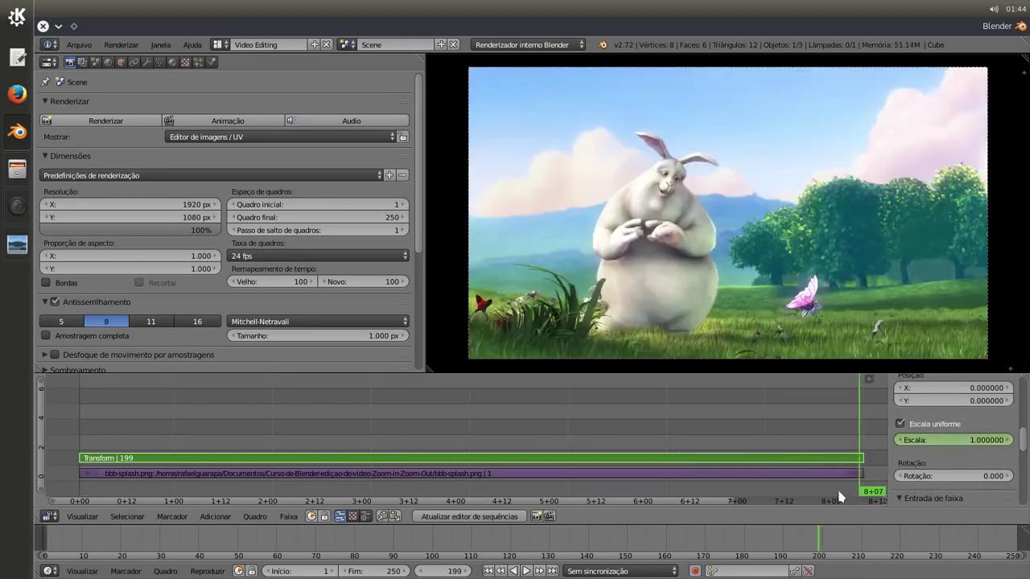
pyautogui.click(866, 444)
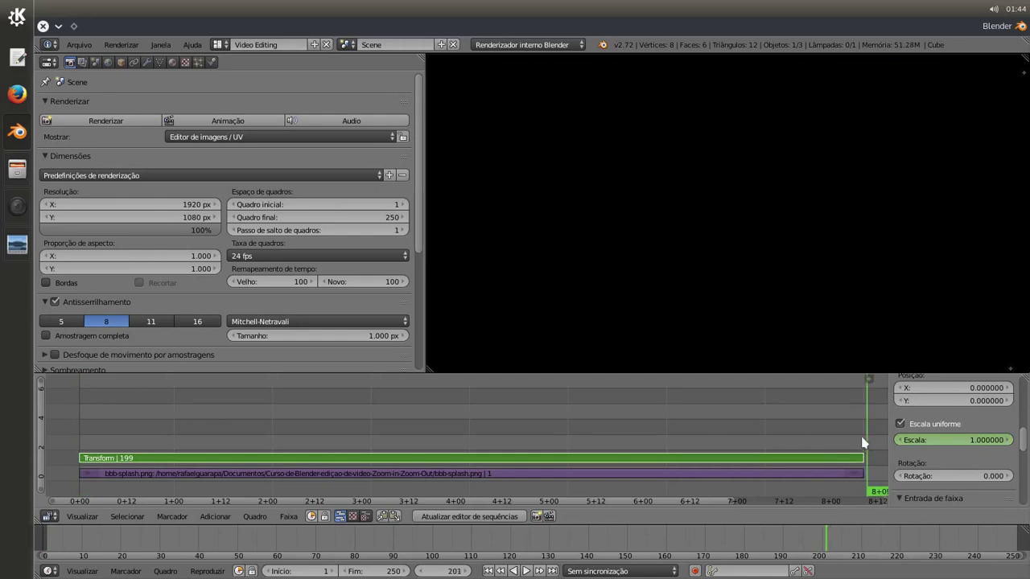
pyautogui.click(939, 441)
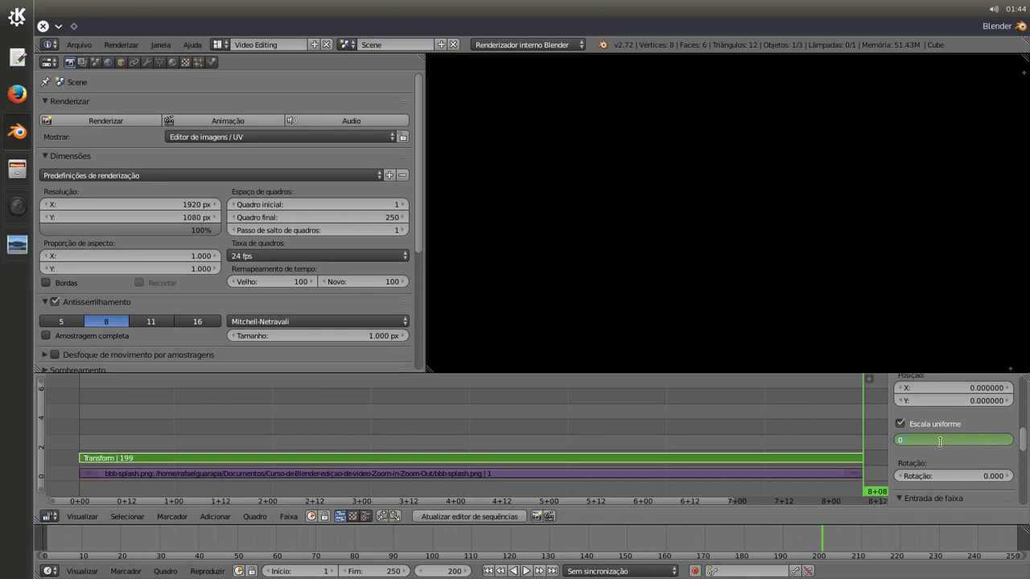
pyautogui.write('.5')
pyautogui.press('Return')
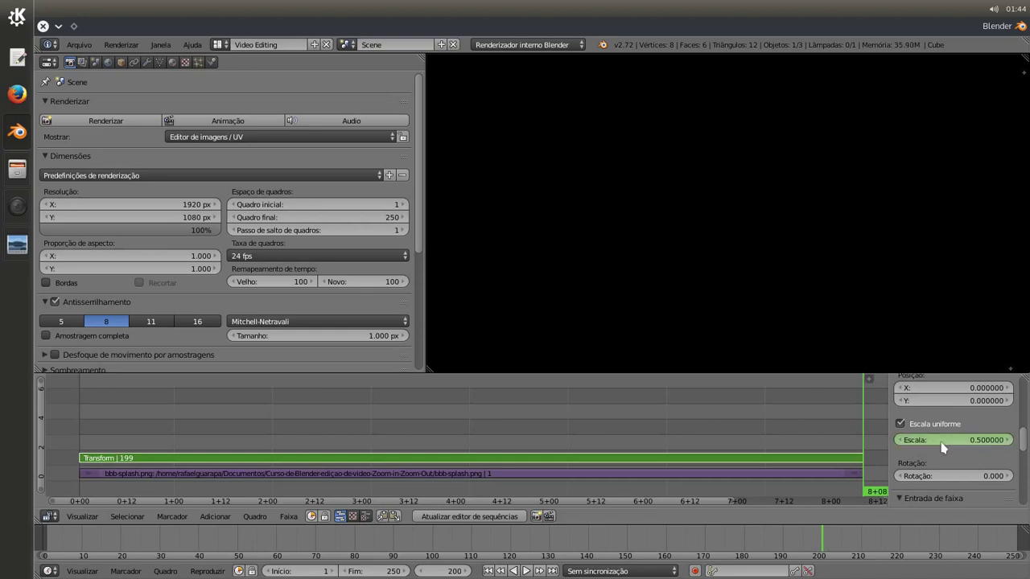
pyautogui.rightClick(943, 447)
pyautogui.click(931, 405)
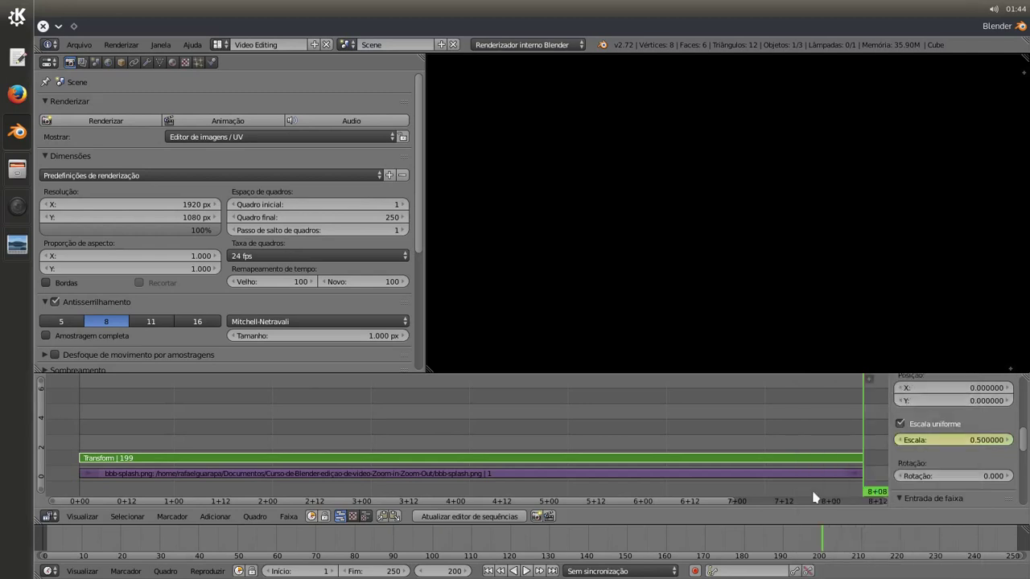
pyautogui.click(81, 441)
pyautogui.click(525, 571)
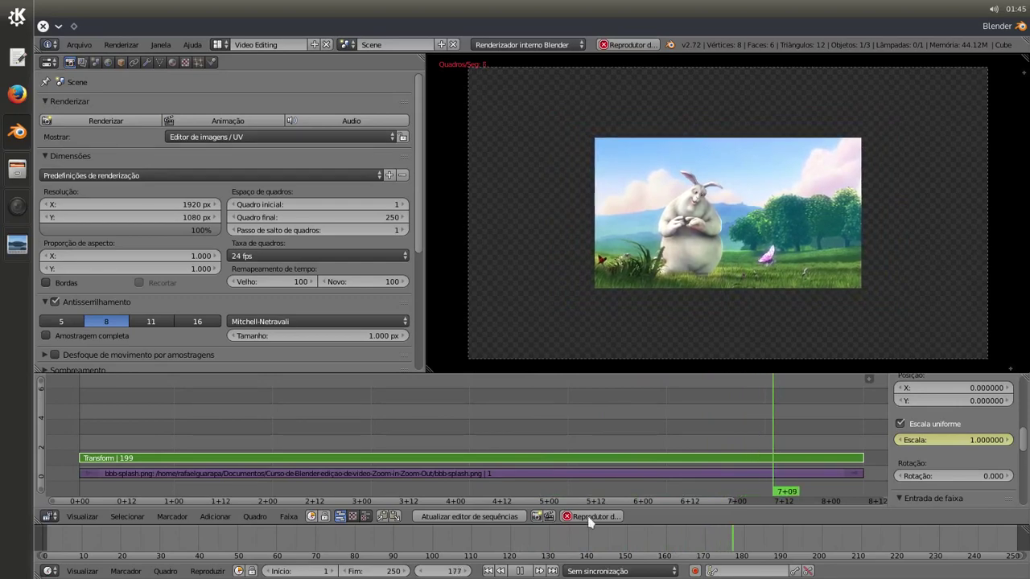
pyautogui.click(522, 571)
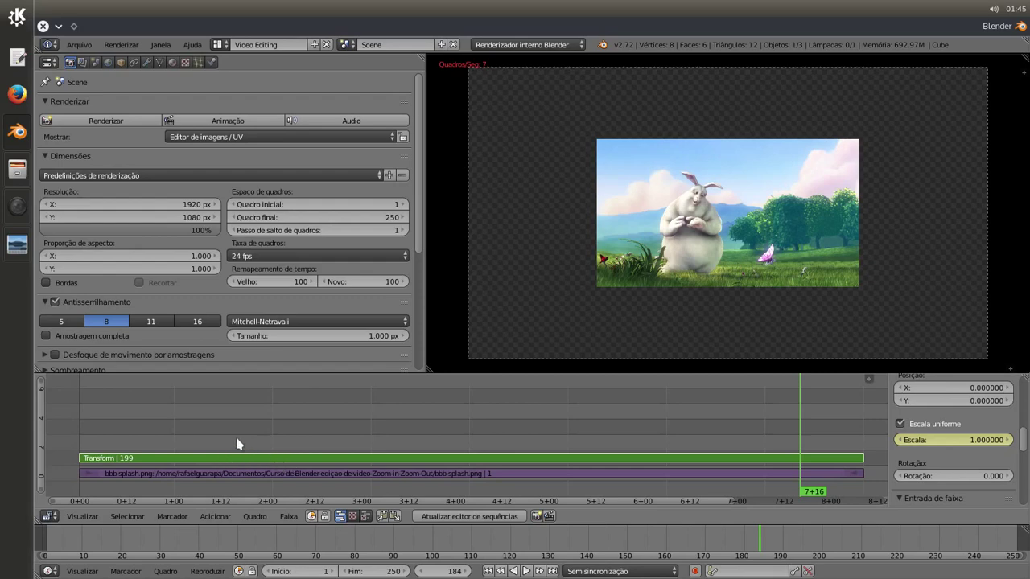
pyautogui.moveTo(177, 435); pyautogui.dragTo(80, 429)
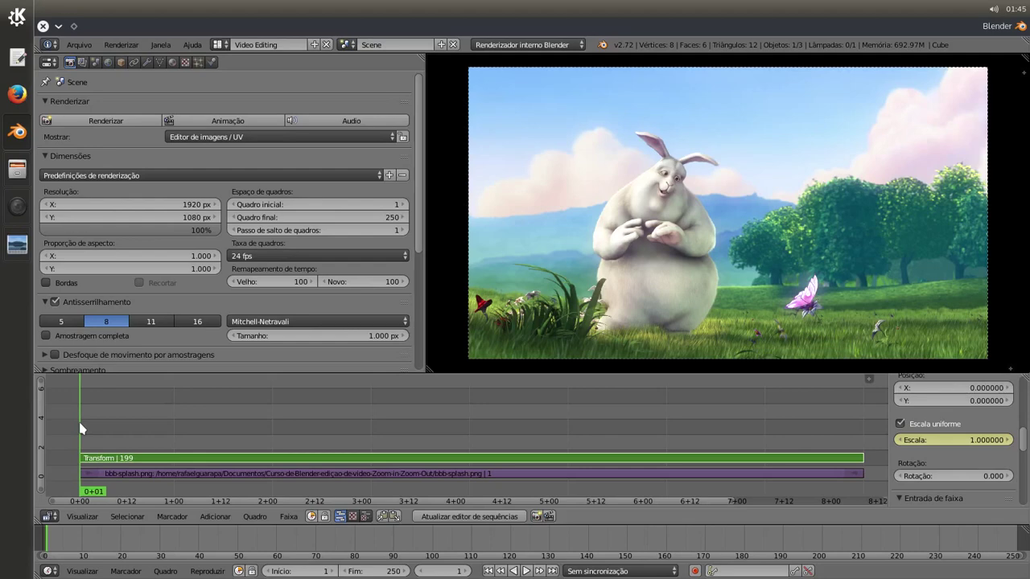
# Drag bbb-splash.png onto channel 3 above the Transform strip, creating bbb-splash.001.
pyautogui.click(14, 177)
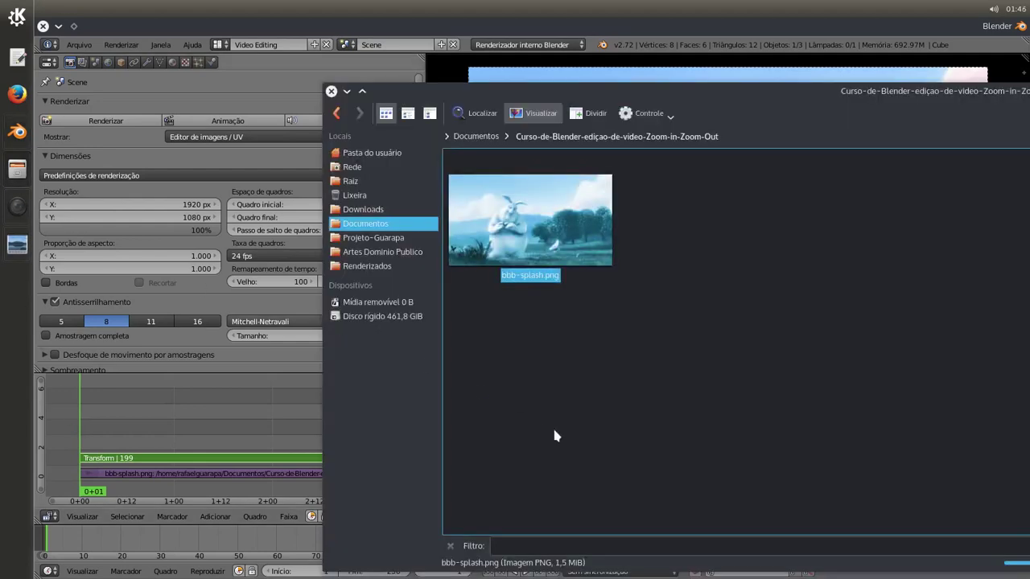
pyautogui.moveTo(539, 243)
pyautogui.mouseDown()
pyautogui.moveTo(544, 271)
pyautogui.moveTo(95, 437)
pyautogui.mouseUp()
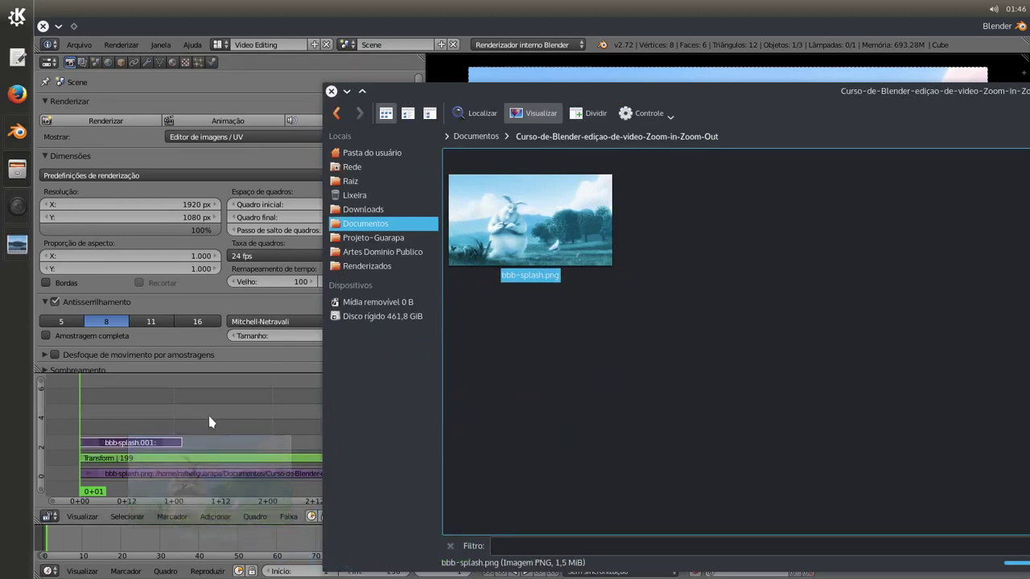
pyautogui.click(95, 437)
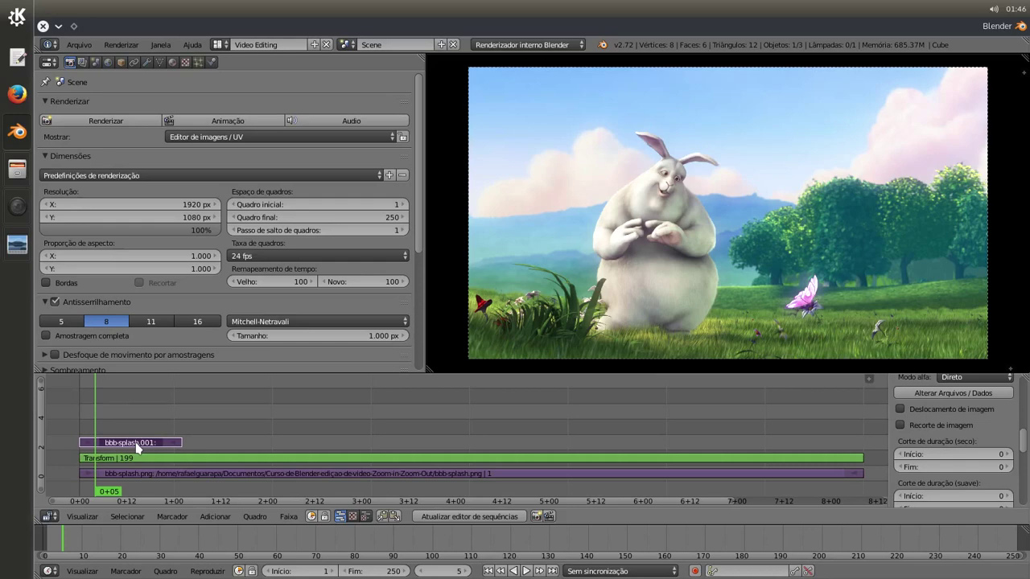
# Play the animation from frame 28, then stop playback.
pyautogui.click(186, 444)
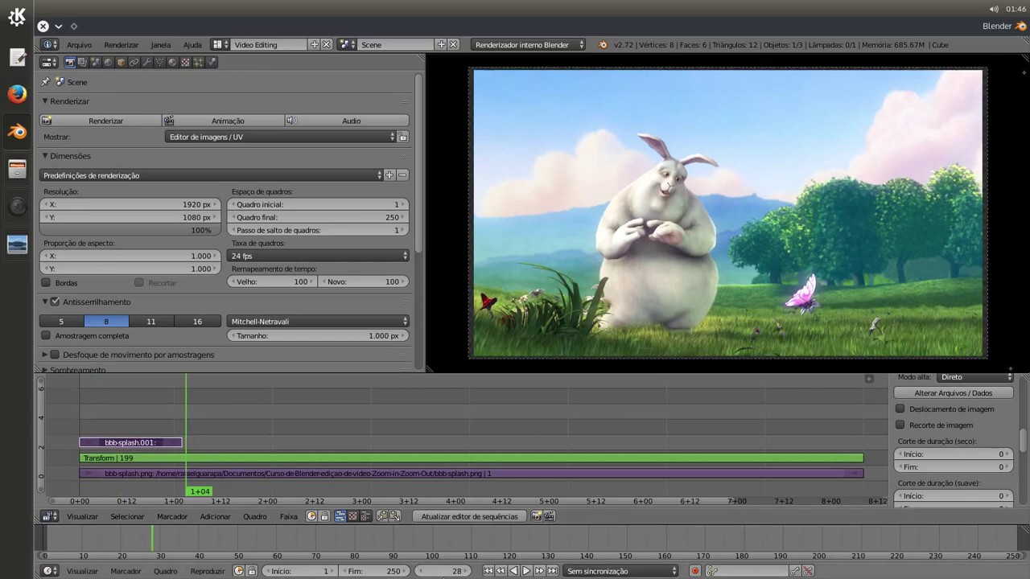
pyautogui.click(526, 570)
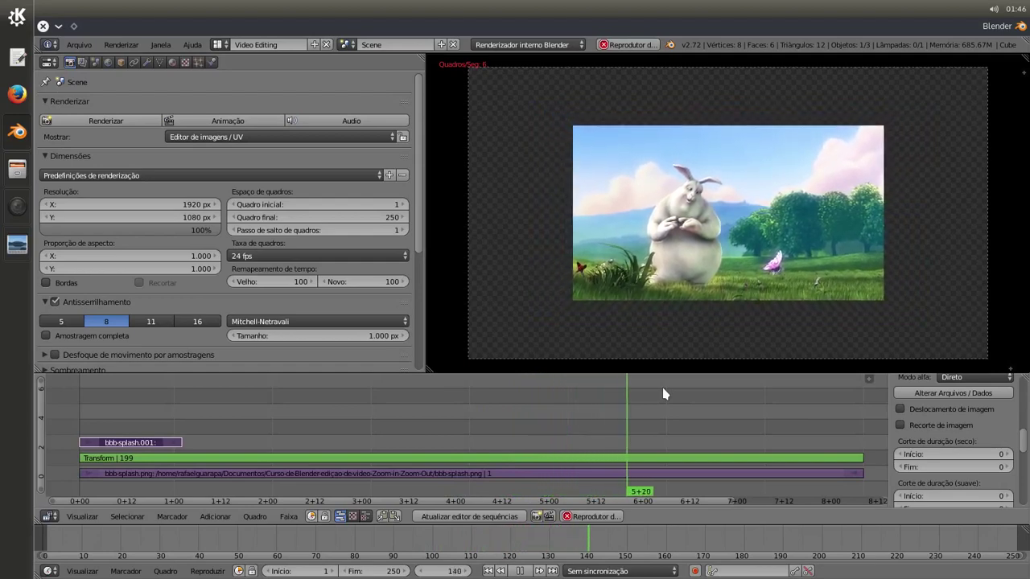
pyautogui.click(522, 571)
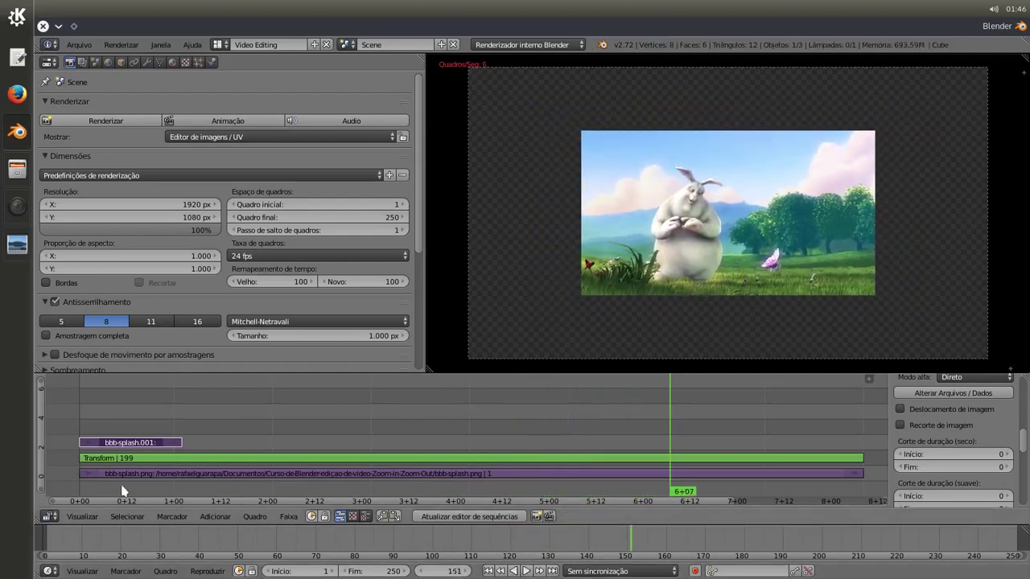
# Scrub frames 21 to 38 to check the zoom, then play again from frame 51.
pyautogui.moveTo(92, 489)
pyautogui.mouseDown()
pyautogui.moveTo(163, 486)
pyautogui.moveTo(194, 445)
pyautogui.mouseUp()
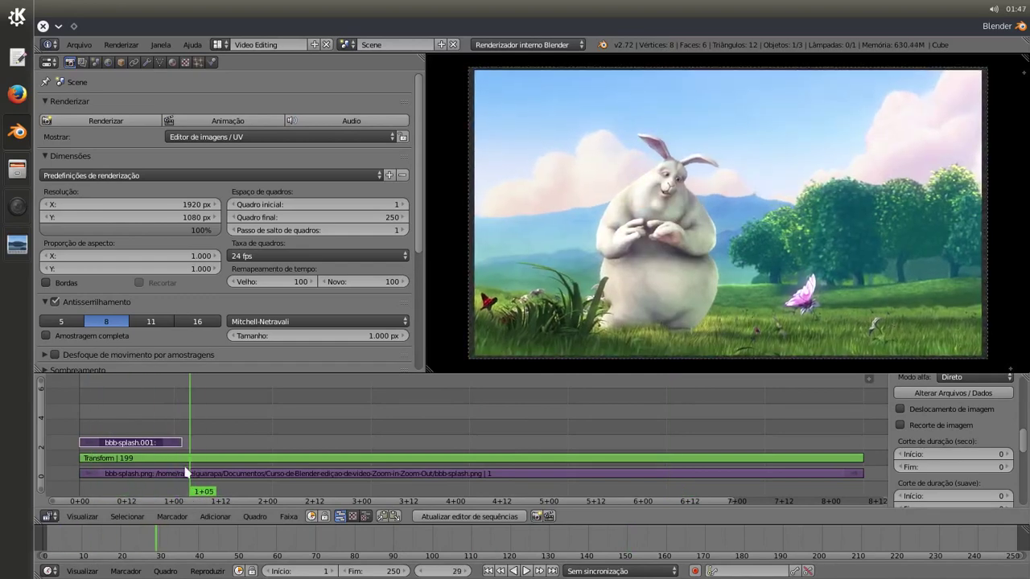
pyautogui.moveTo(194, 445)
pyautogui.mouseDown()
pyautogui.moveTo(230, 487)
pyautogui.moveTo(235, 481)
pyautogui.mouseUp()
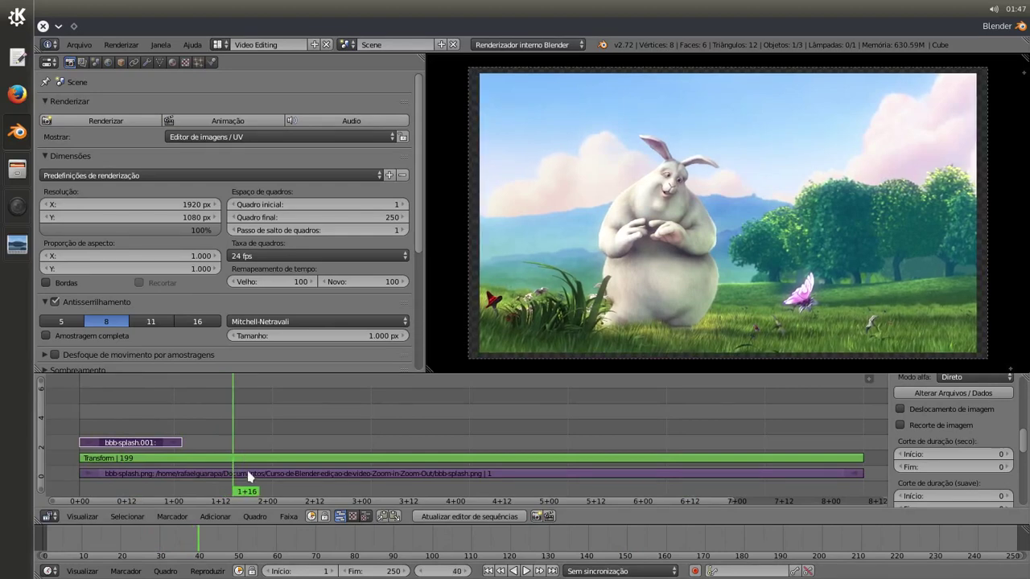
pyautogui.click(276, 480)
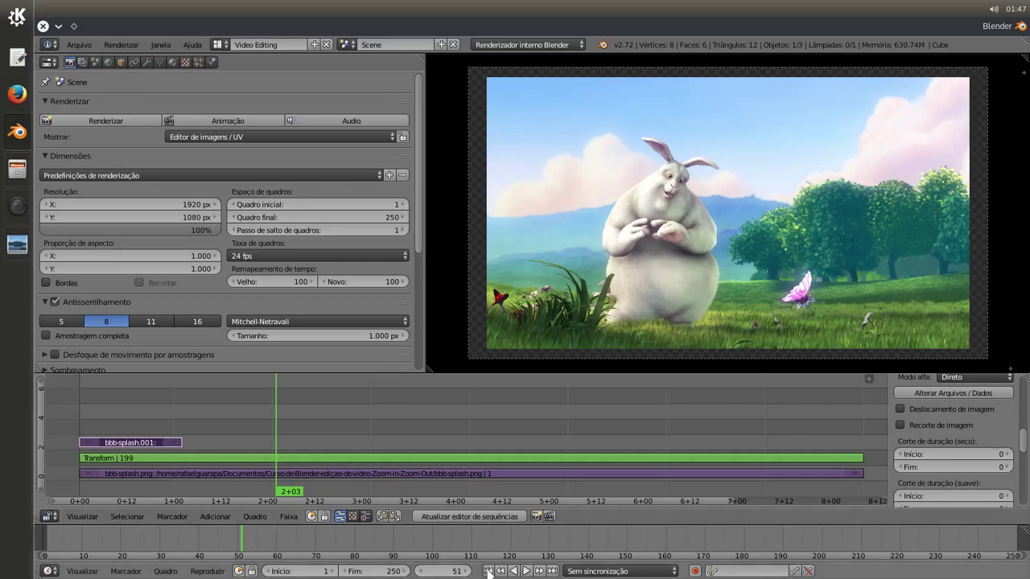
pyautogui.click(526, 571)
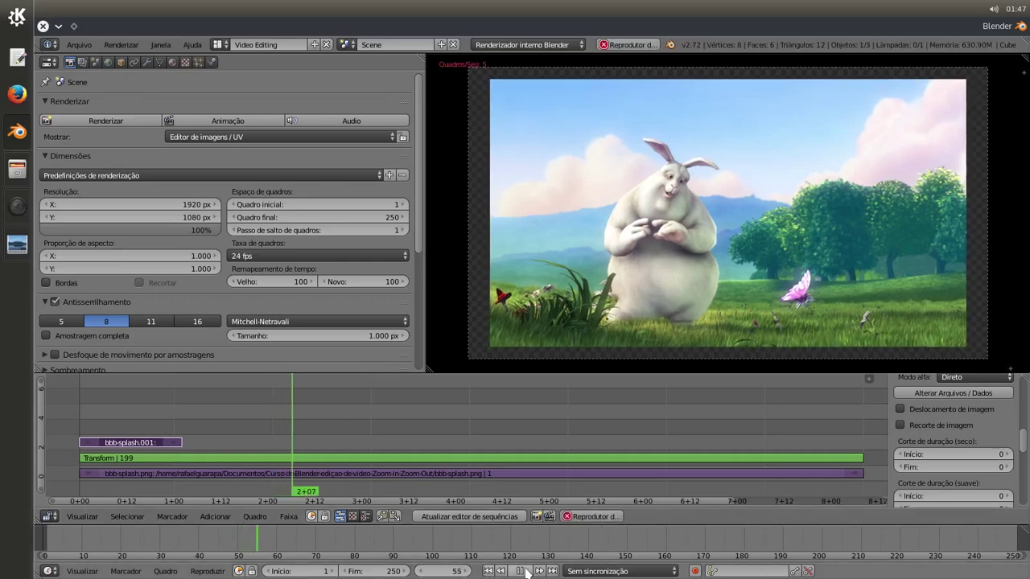